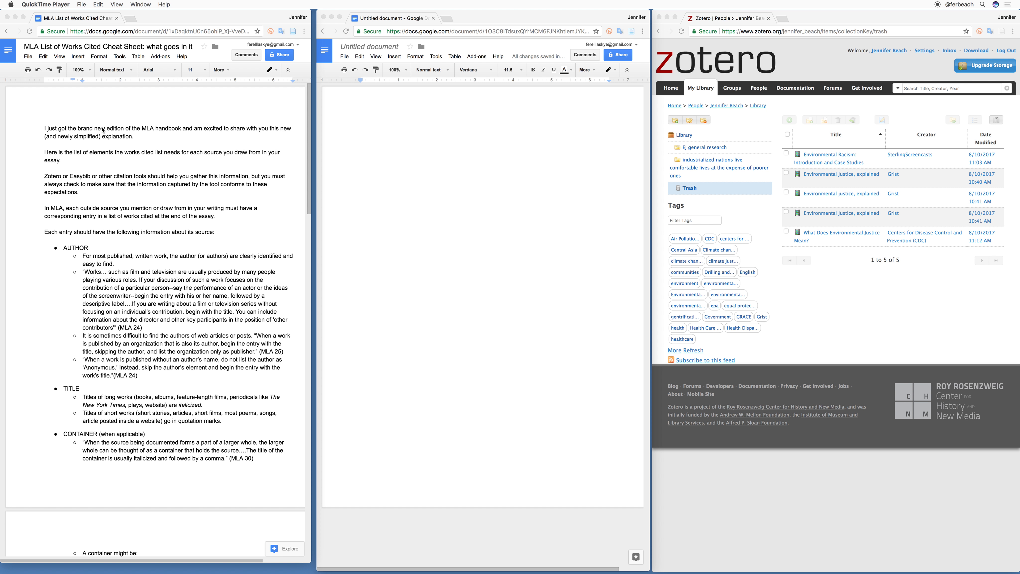
Step: In the MLA cheat sheet's publisher exceptions, change "essential" to "essentially" and delete "still" from the bullet about websites not producing their works
click(307, 116)
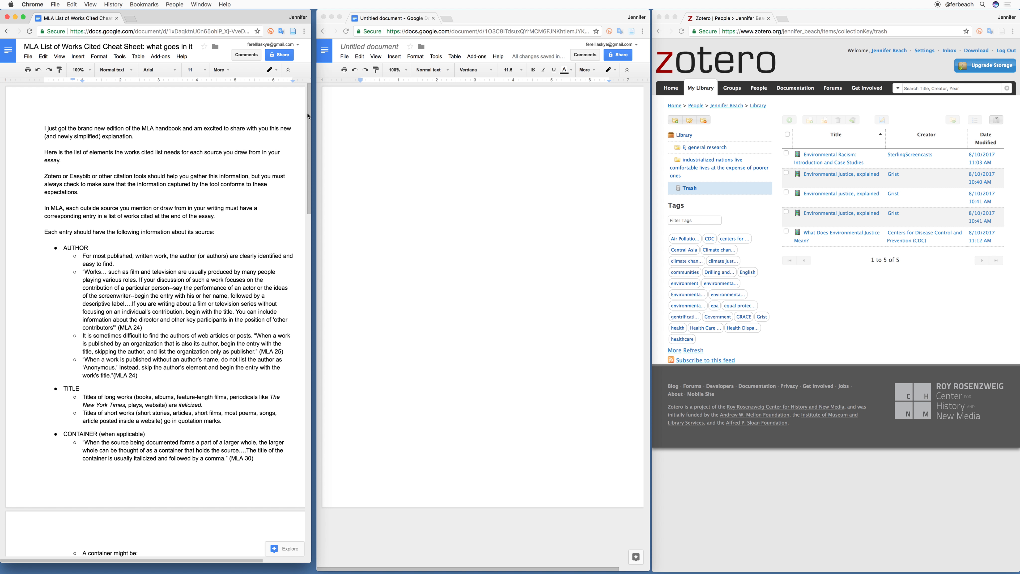
drag(107, 249, 58, 248)
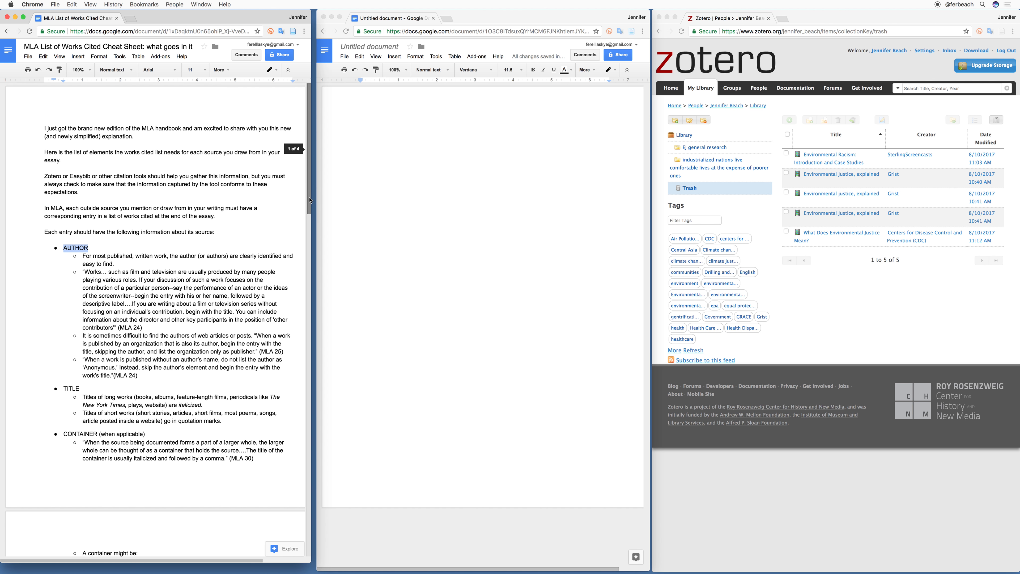
drag(308, 201, 305, 292)
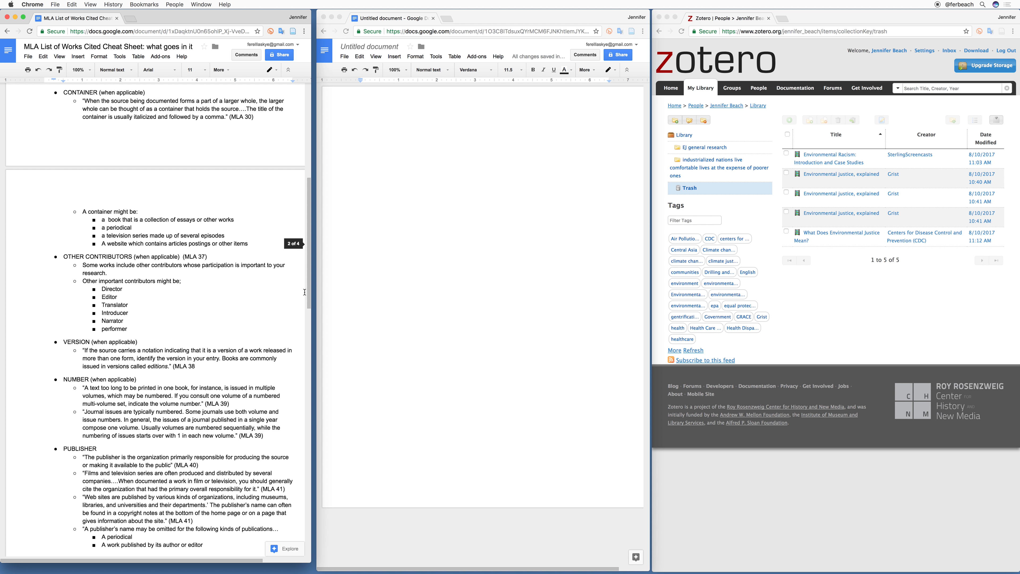
drag(305, 293, 303, 393)
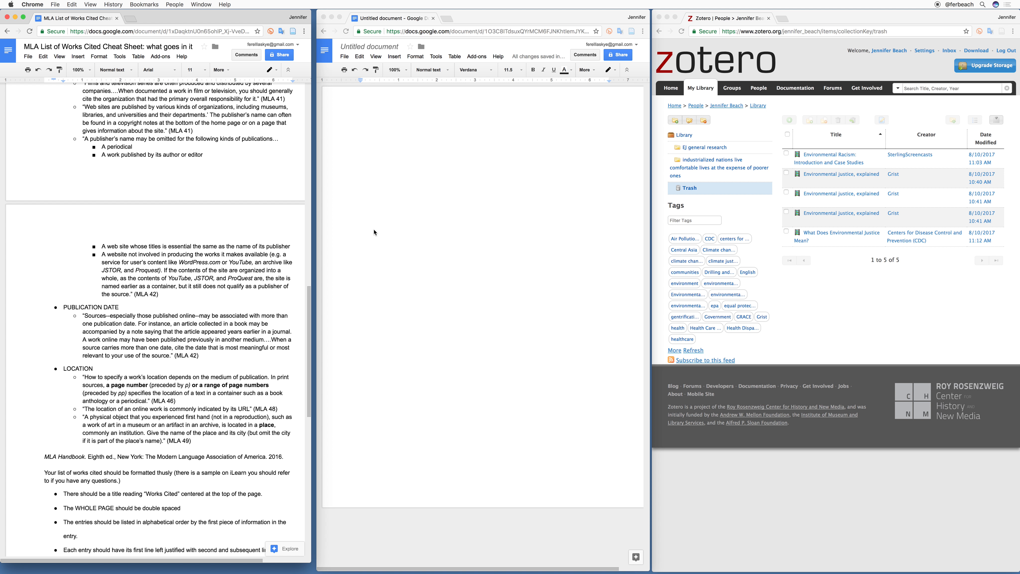
click(191, 246)
text(ly)
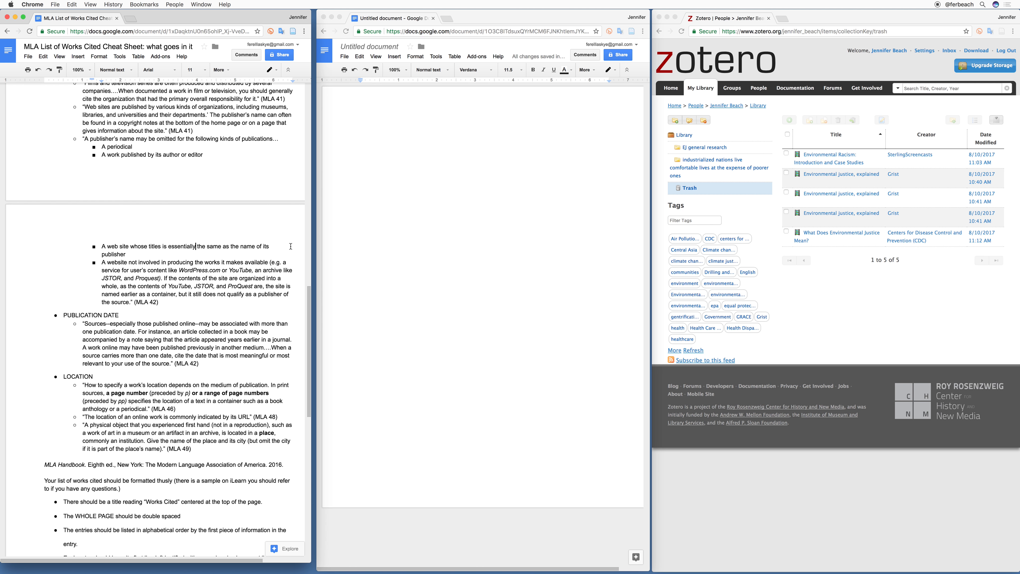
drag(203, 294, 193, 295)
key(BackSpace)
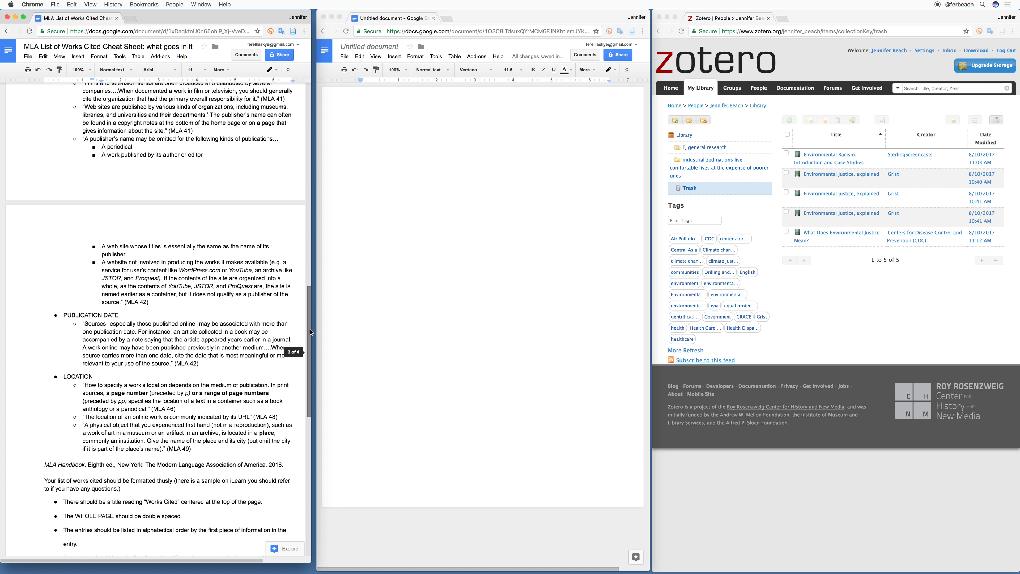
Step: In the Zotero library, open the item "Climate Justice and Liability: #PeopleVsBigPolluters" from the collection on industrialized nations
drag(310, 330, 294, 405)
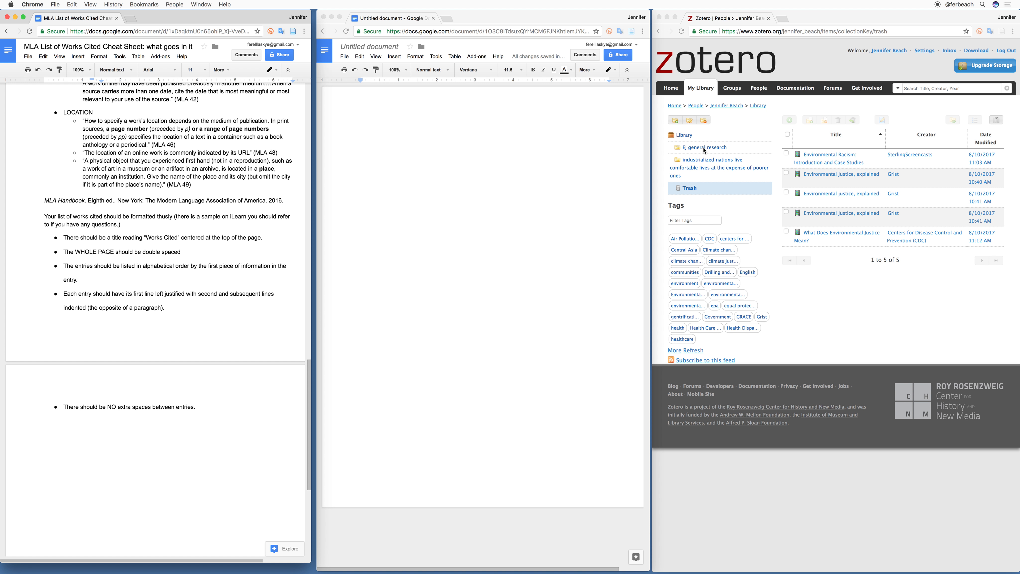
click(689, 137)
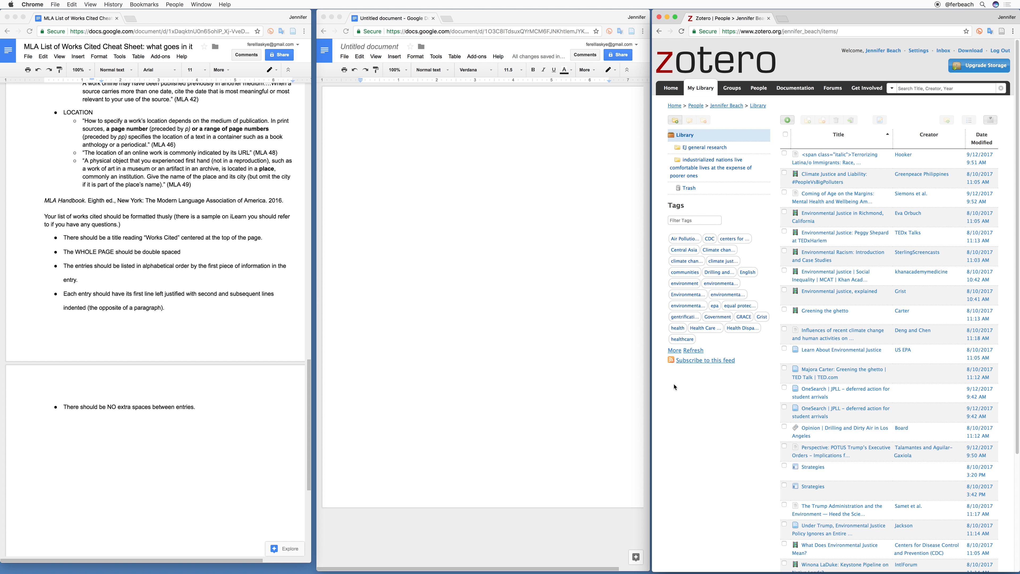
click(709, 171)
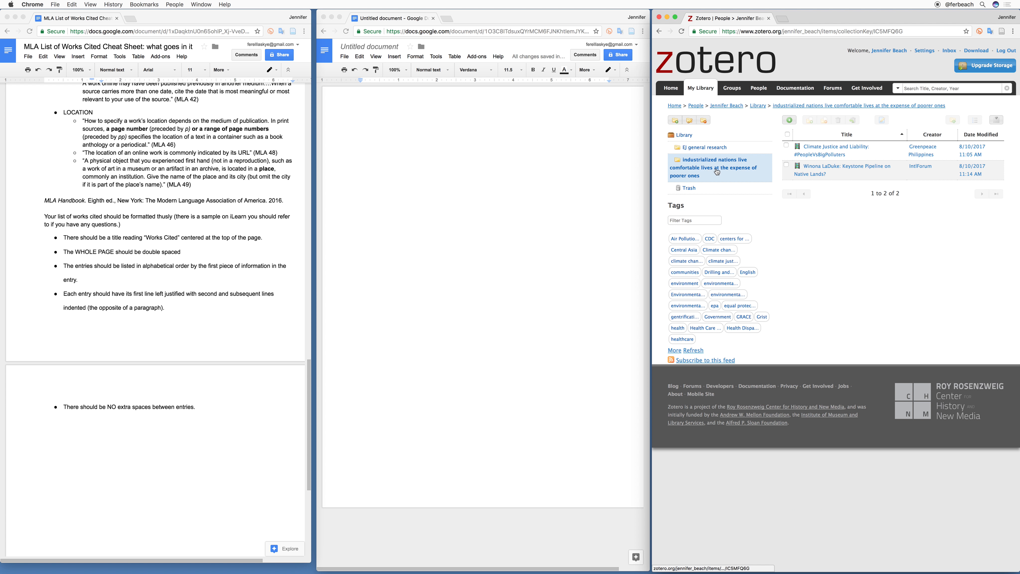
click(831, 149)
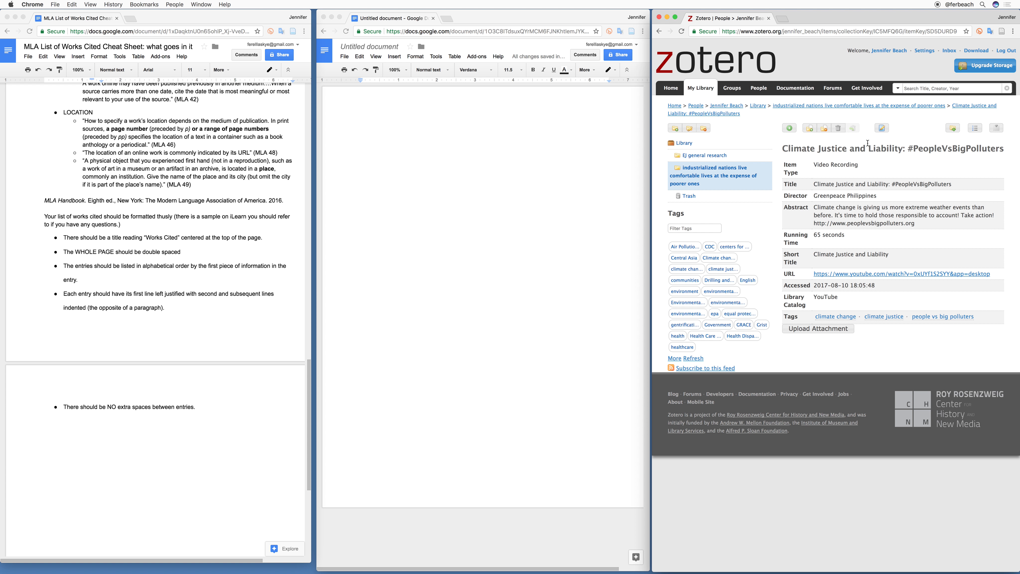
Step: Generate the item's citation in Modern Language Association style and copy it into the blank untitled document
click(976, 128)
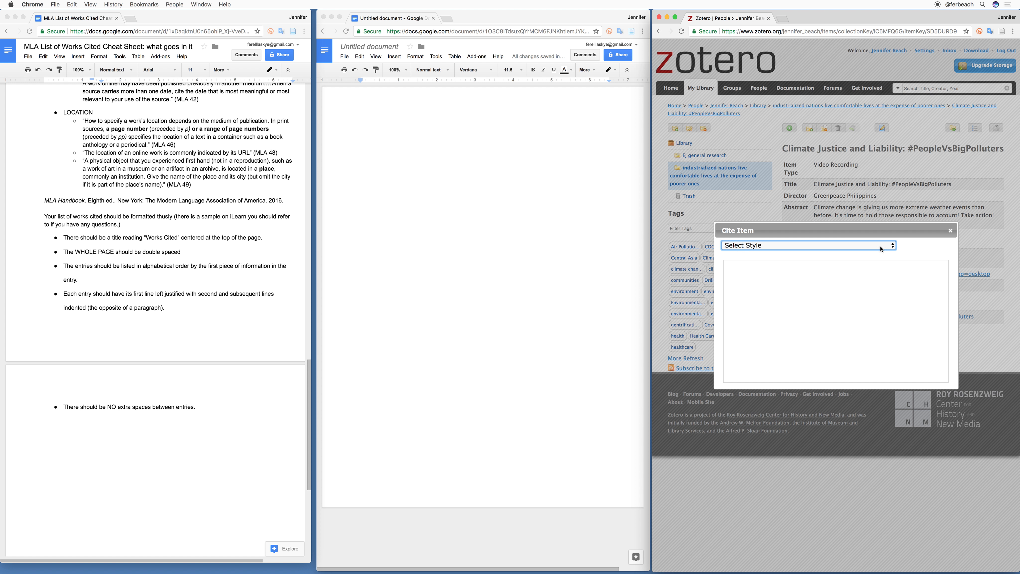
click(892, 246)
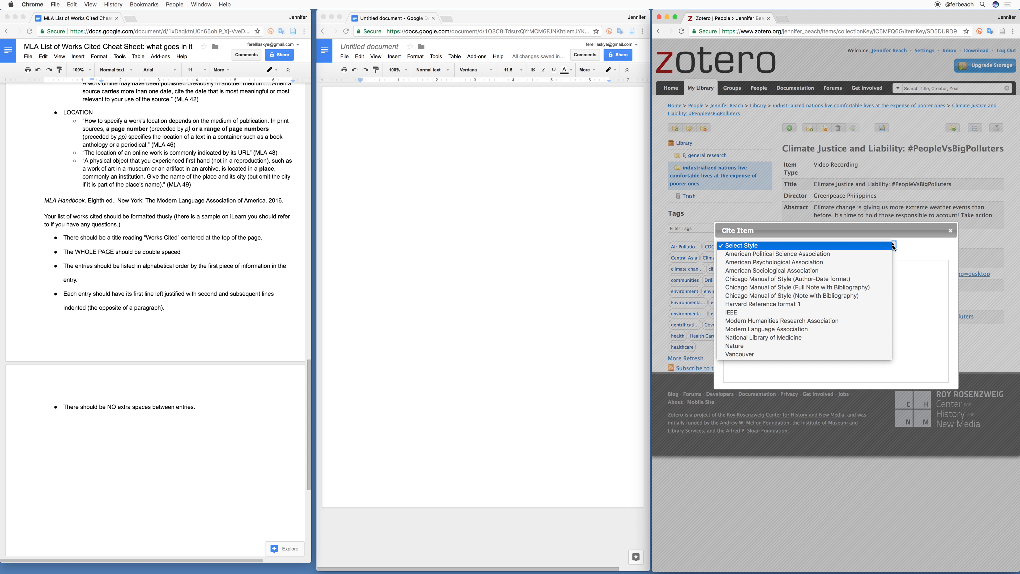
click(881, 335)
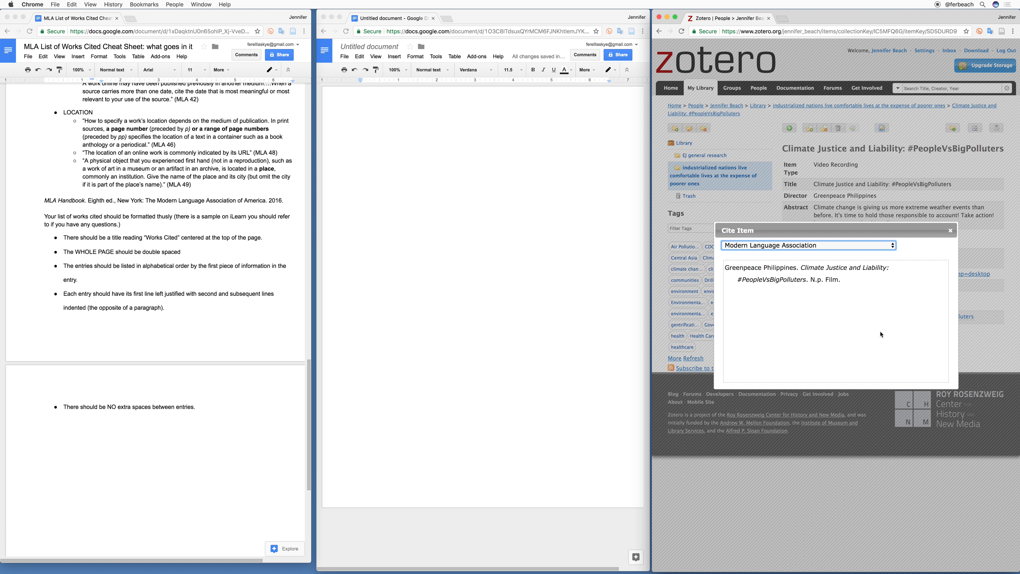
drag(854, 279, 725, 269)
key(super+c)
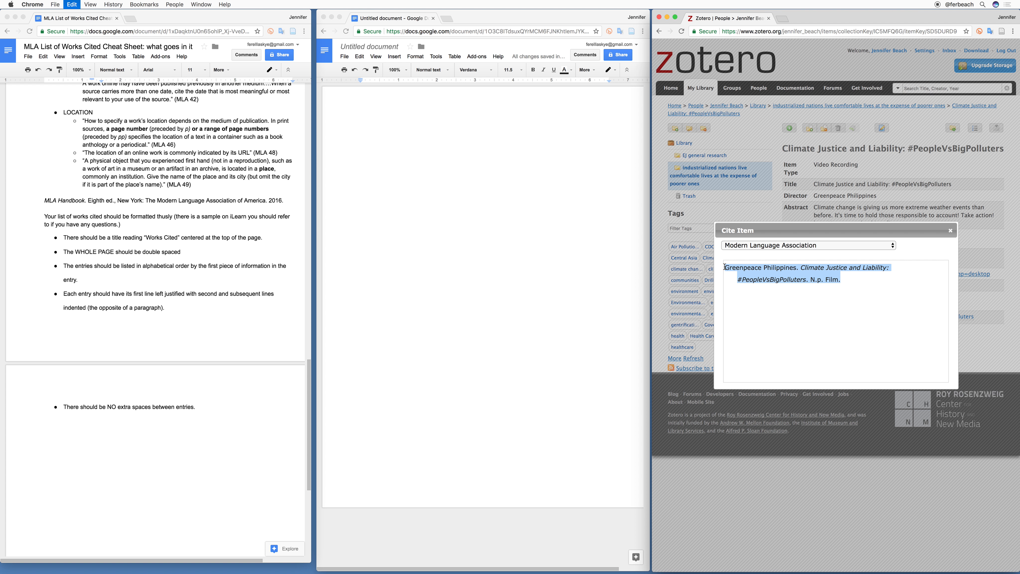
click(376, 125)
key(super+v)
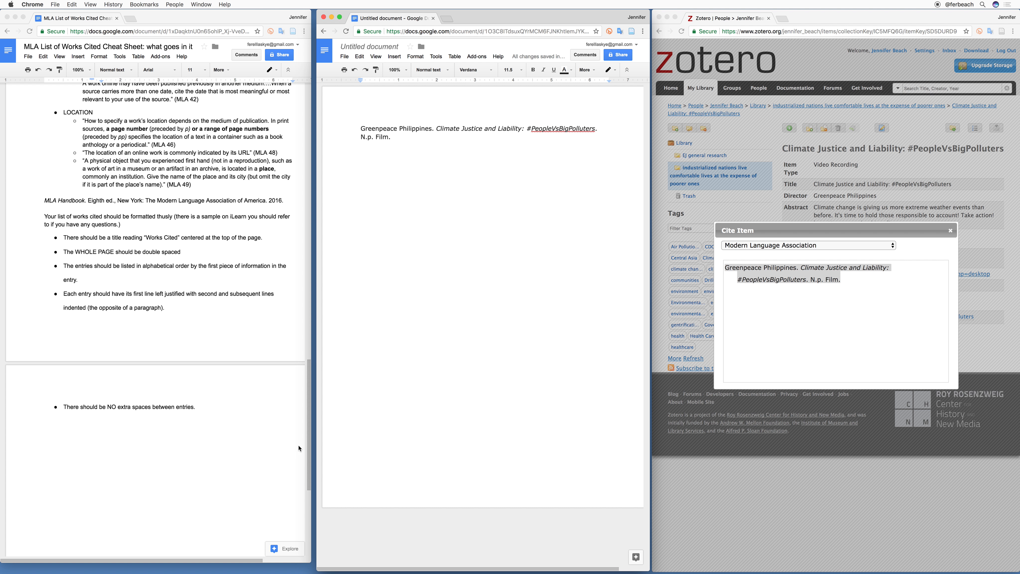
Step: Insert the container name "YouTube.com." before "N.p." in the pasted citation, following the cheat sheet's container guidance
click(309, 452)
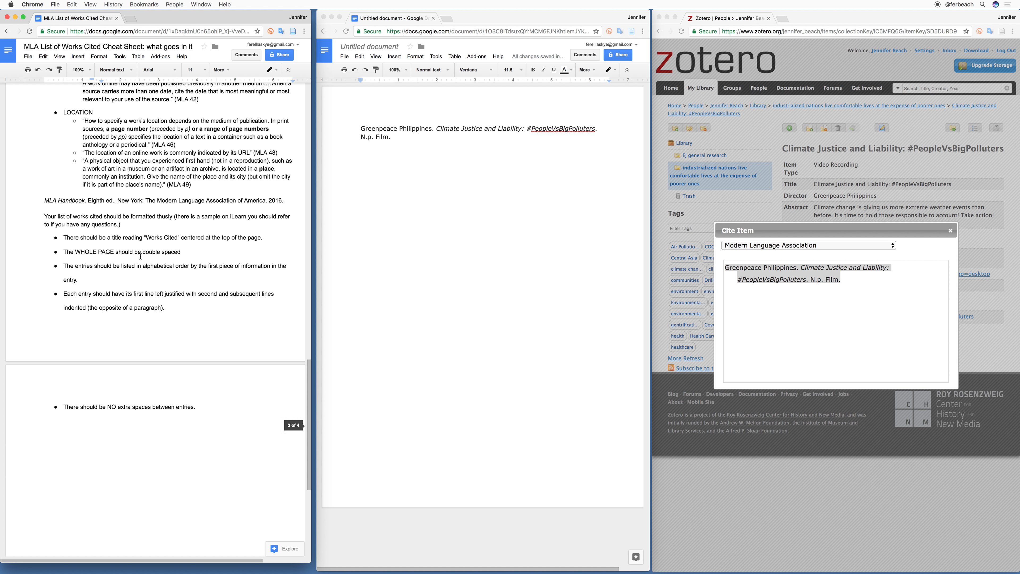
drag(309, 379, 304, 173)
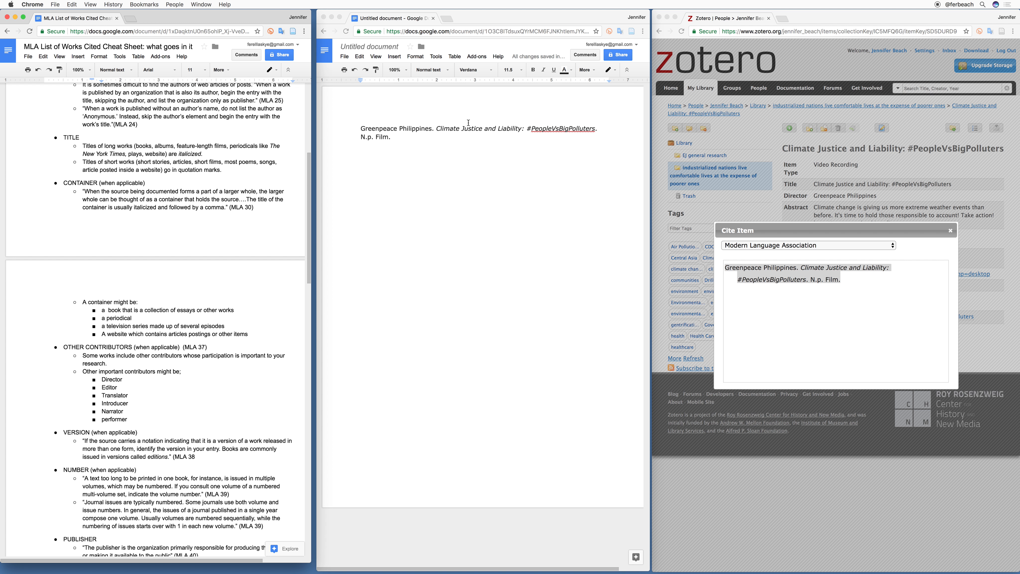
click(361, 138)
text(YouTube)
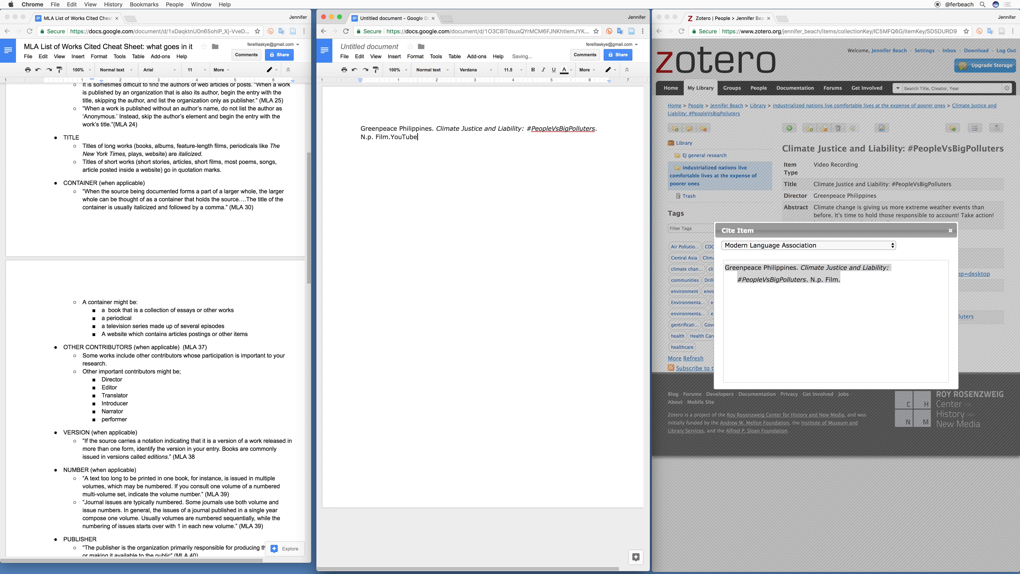
drag(421, 139, 391, 137)
key(BackSpace)
key(super+v)
text(.com.)
Step: Italicize the container name "YouTube.com" in the citation
drag(402, 138, 356, 139)
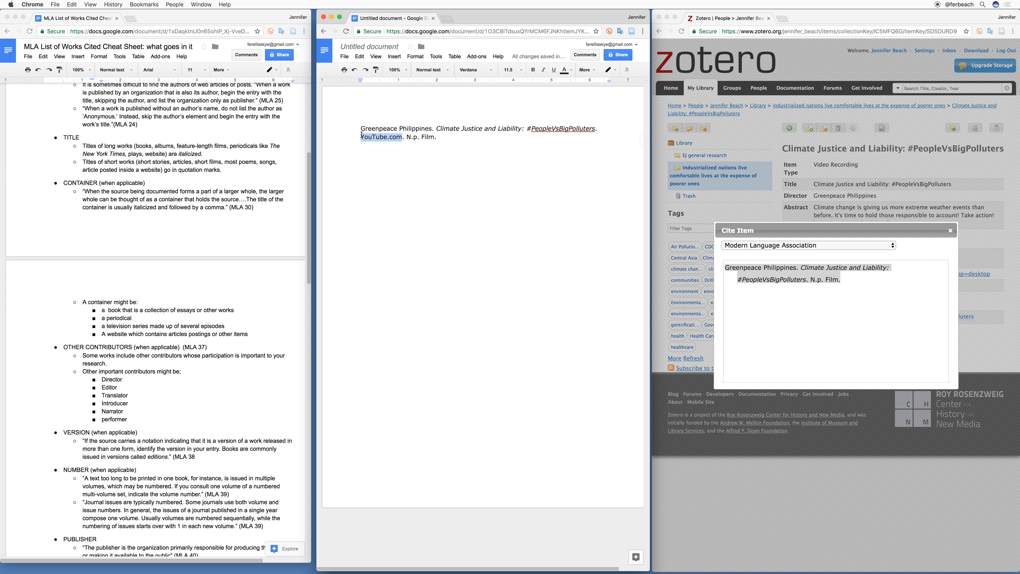
click(544, 70)
click(222, 196)
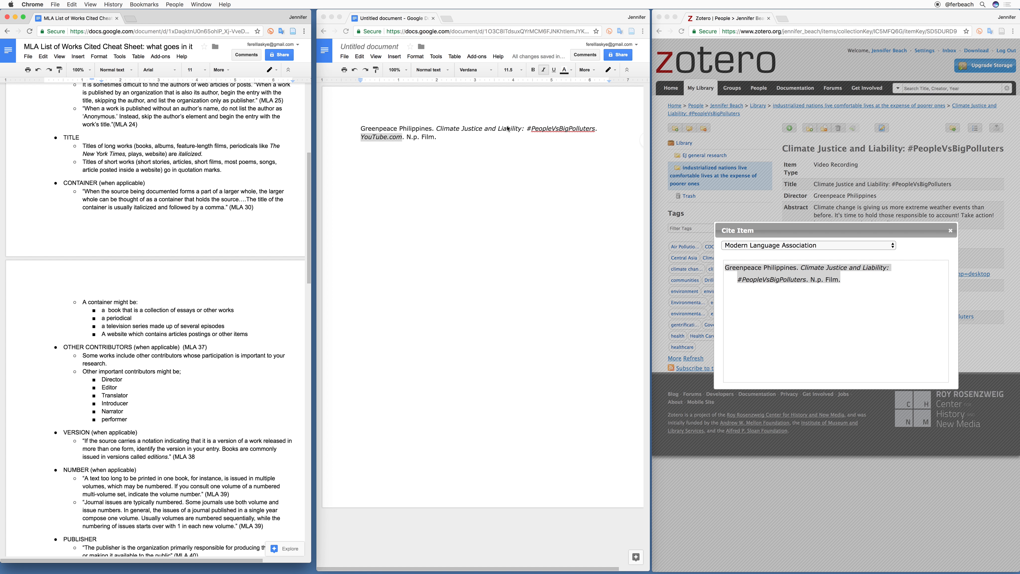
Step: Close the Cite Item dialog to return to the Zotero item details
click(439, 131)
click(437, 129)
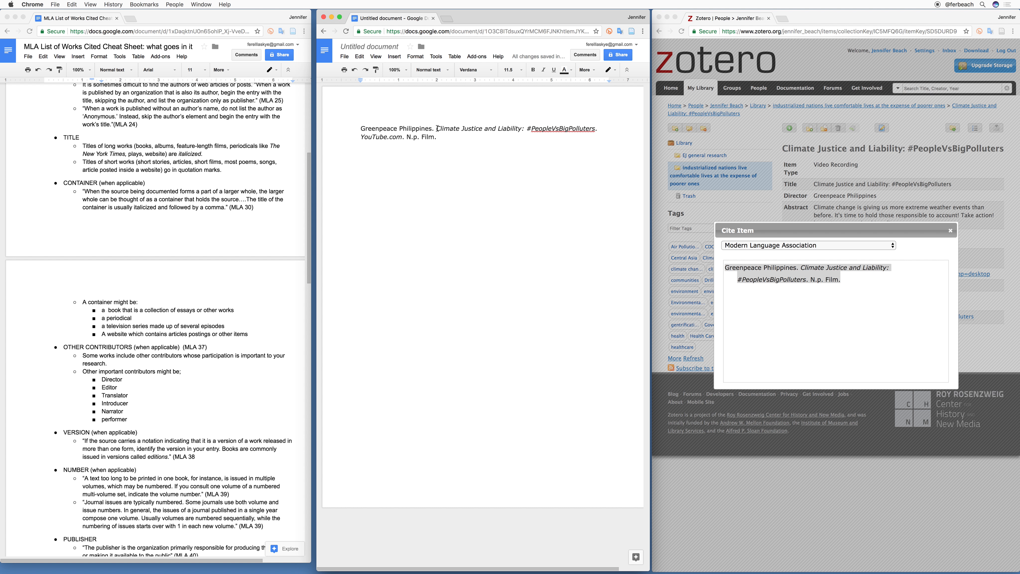
click(947, 236)
click(950, 230)
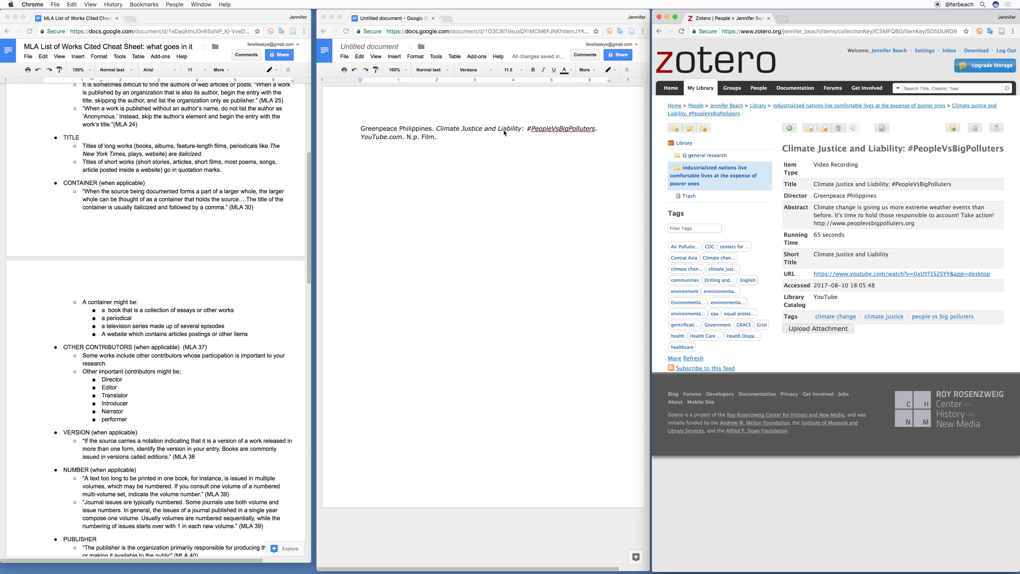
Step: Enclose the video title in the citation in quotation marks and remove its italics
click(436, 130)
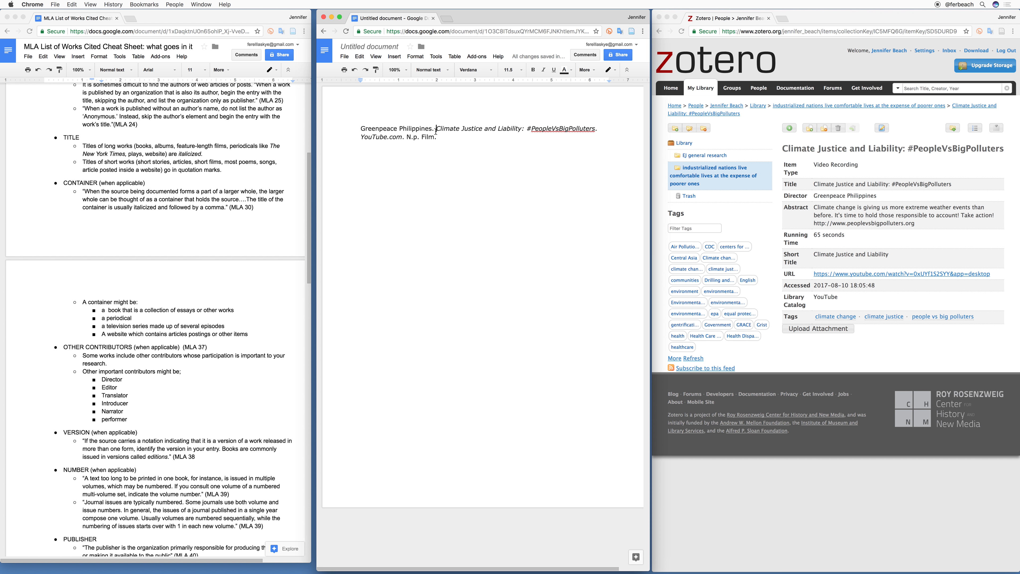
text(")
click(599, 129)
text(")
drag(598, 129, 440, 132)
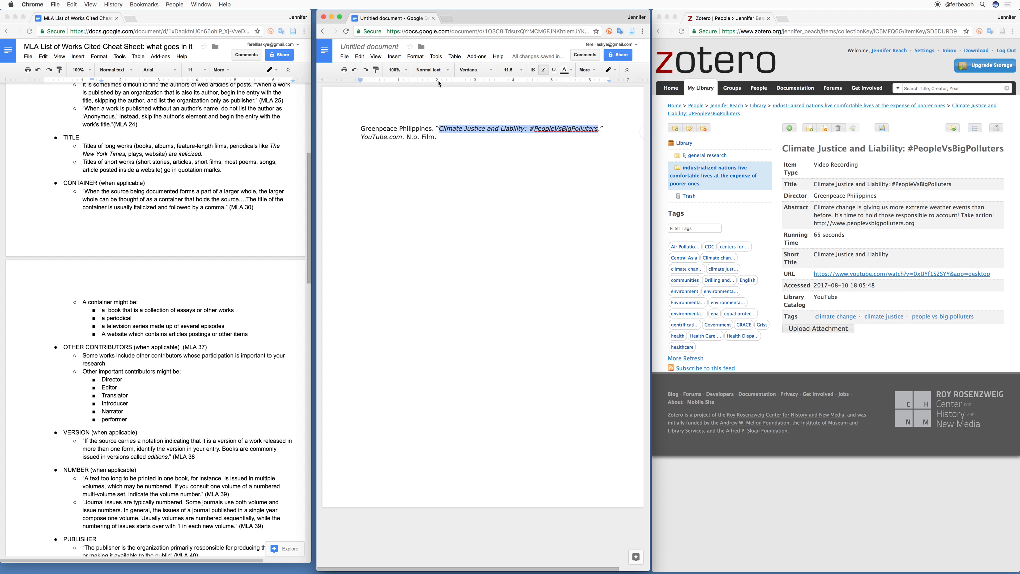
click(545, 71)
Step: Open the item's YouTube URL to see its publication details and consult the cheat sheet's publisher and publication date sections
click(895, 275)
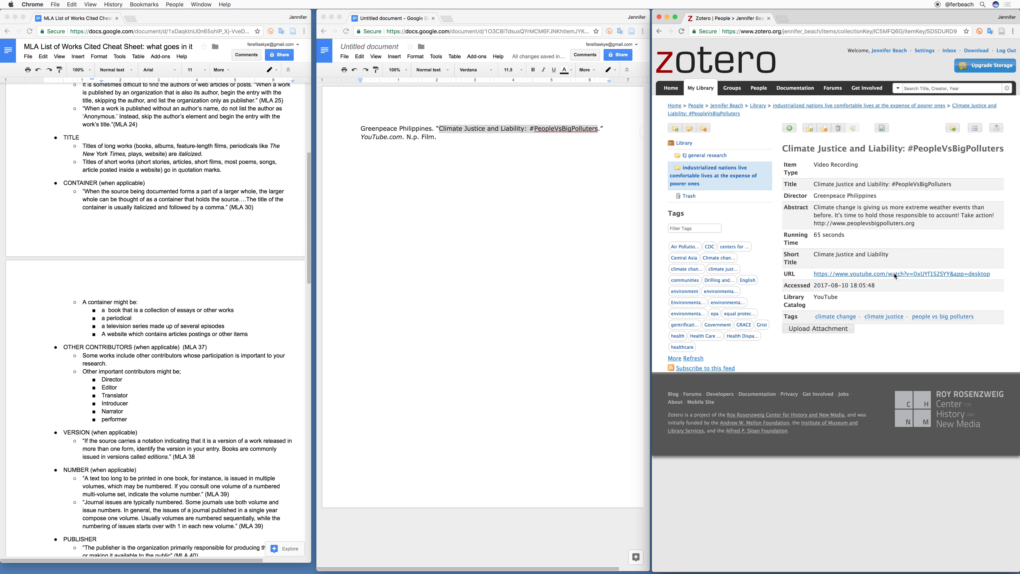
click(895, 275)
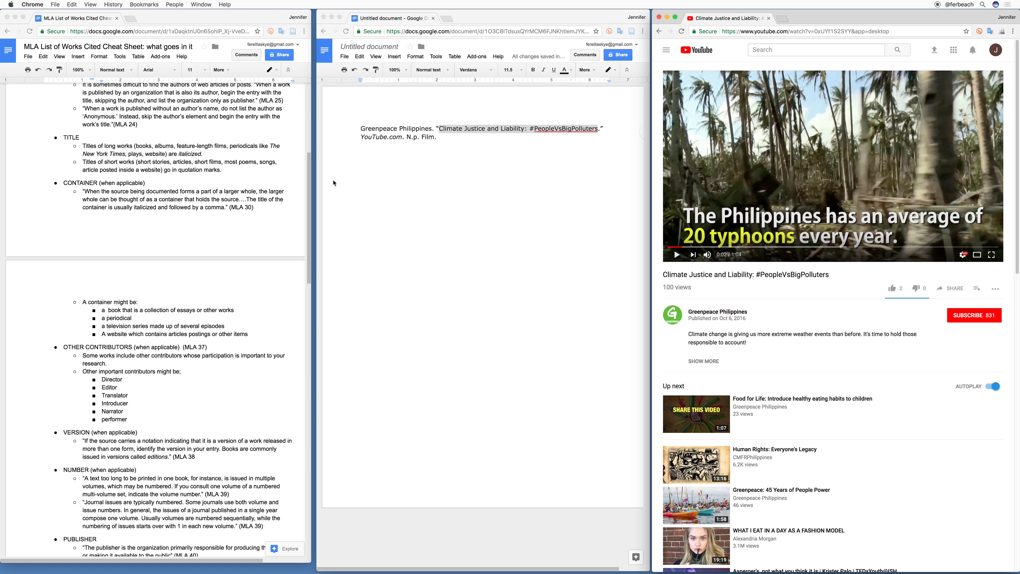
click(300, 239)
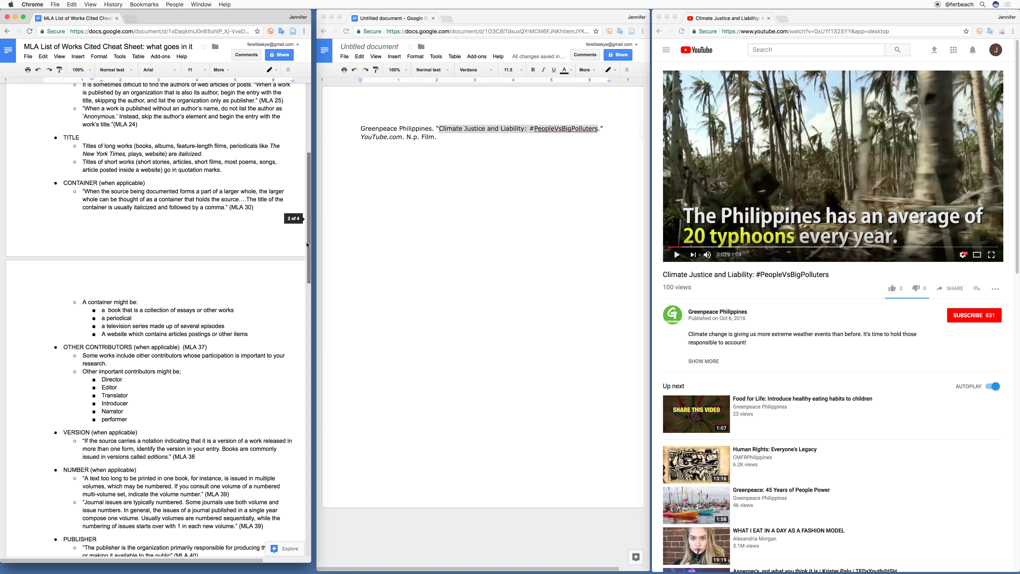
scroll(301, 225, up, 5)
scroll(302, 195, down, 10)
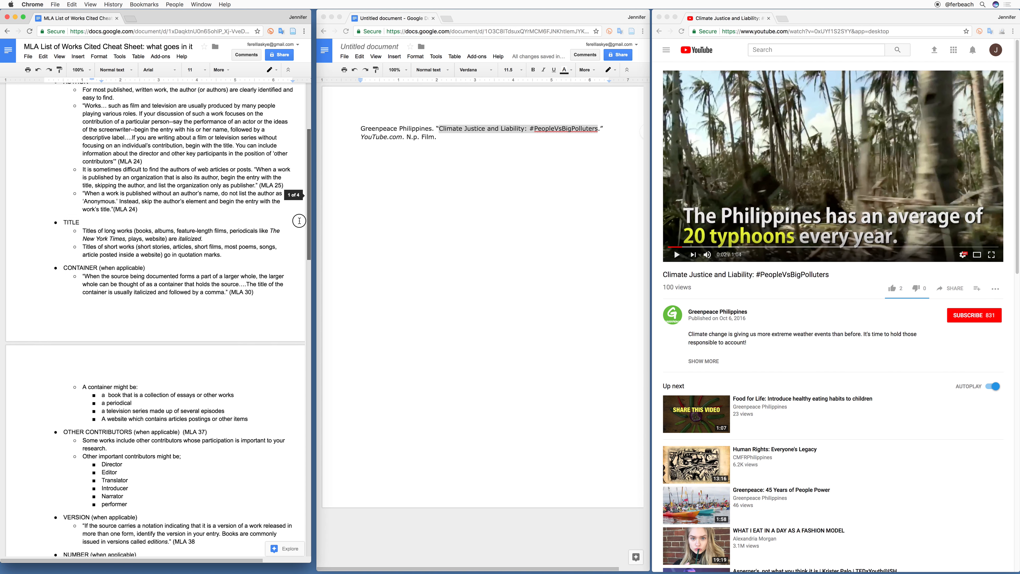
scroll(285, 287, down, 10)
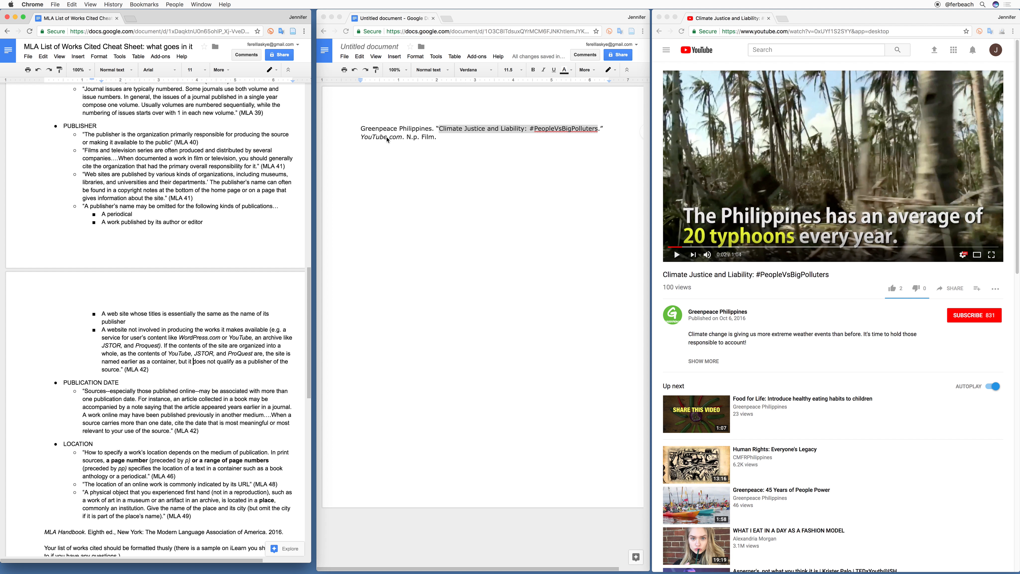
Step: Insert the publication date "6 Oct. 2016." before "Film." in the citation
click(420, 137)
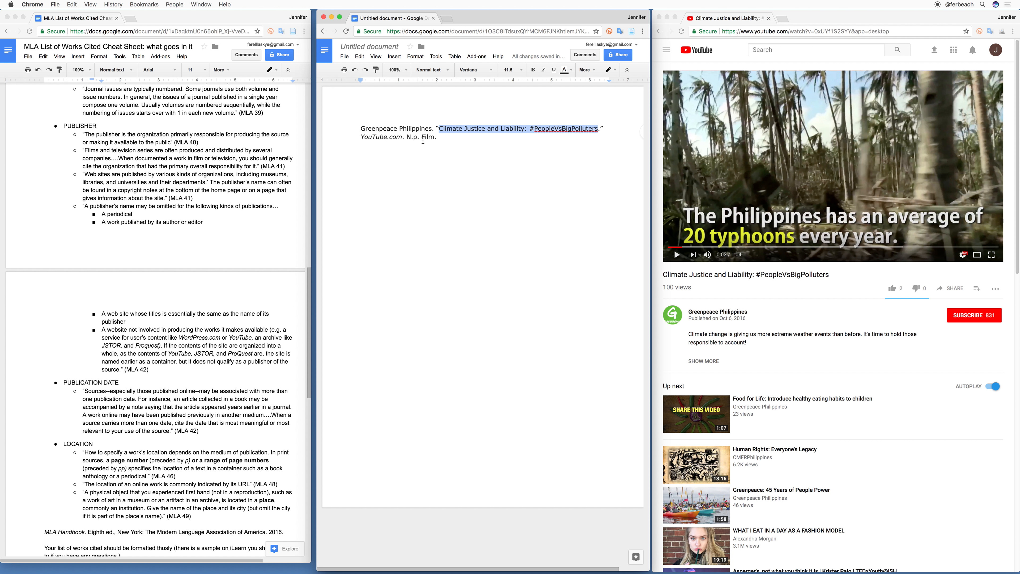
click(421, 137)
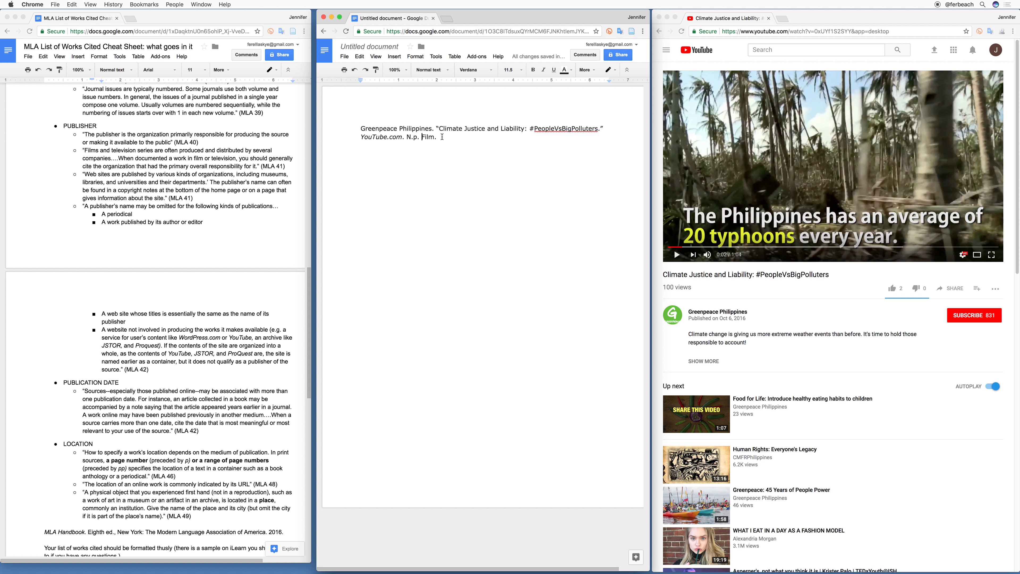
text(6Oct)
key(BackSpace)
key(BackSpace)
key(BackSpace)
text(Oct. 2016.)
Step: Select the author name "Greenpeace Philippines." in the citation and read the cheat sheet's author guidance on film and television works
drag(435, 129, 359, 129)
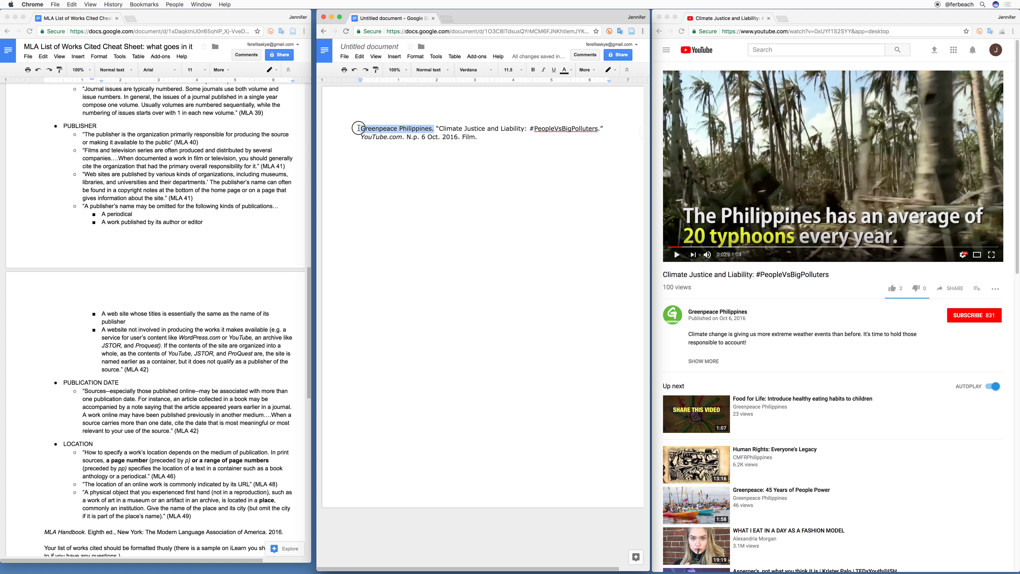
click(310, 305)
drag(308, 307, 318, 137)
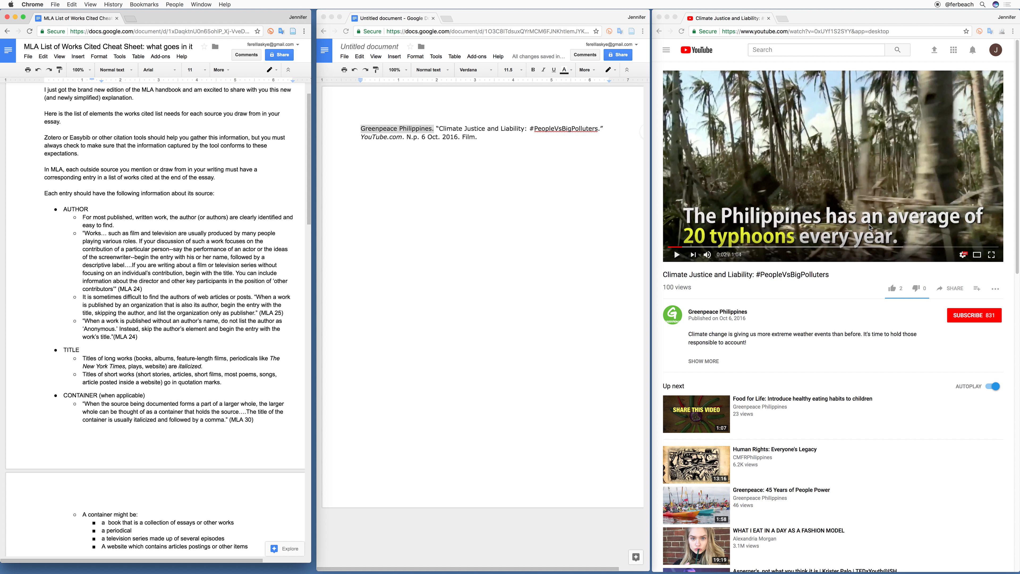
drag(179, 234, 268, 242)
drag(268, 241, 265, 249)
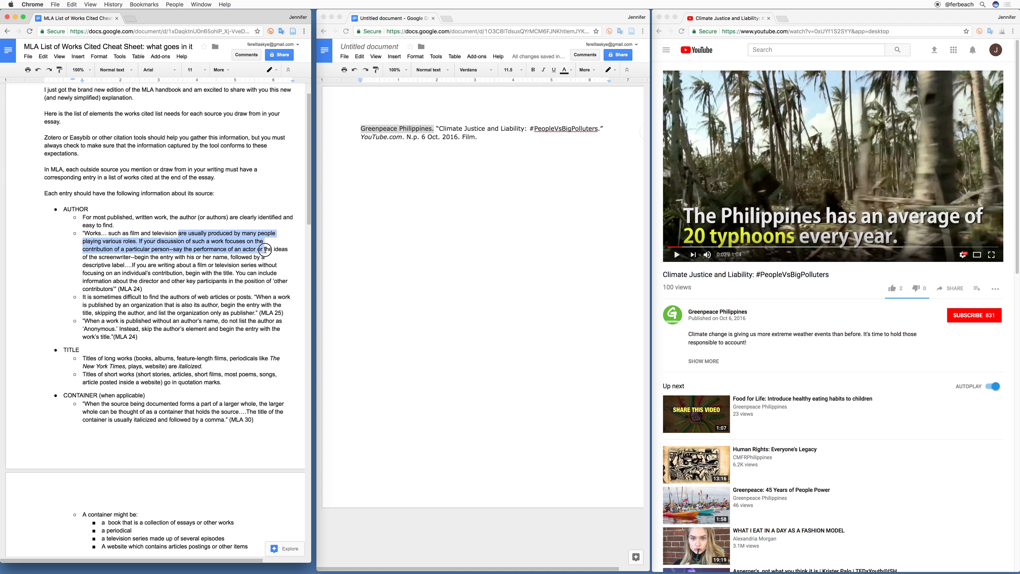
drag(264, 250, 264, 257)
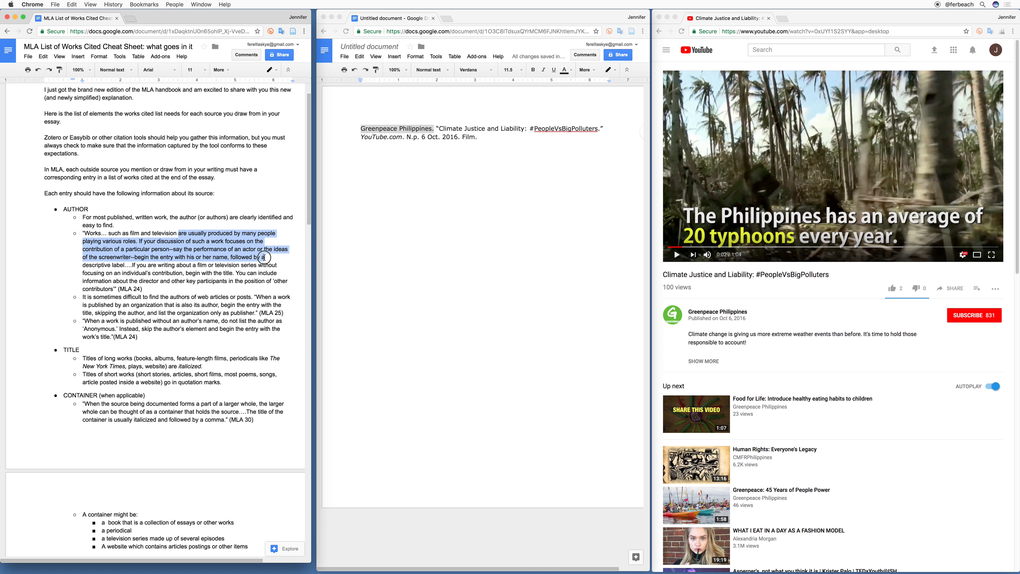
drag(264, 257, 260, 285)
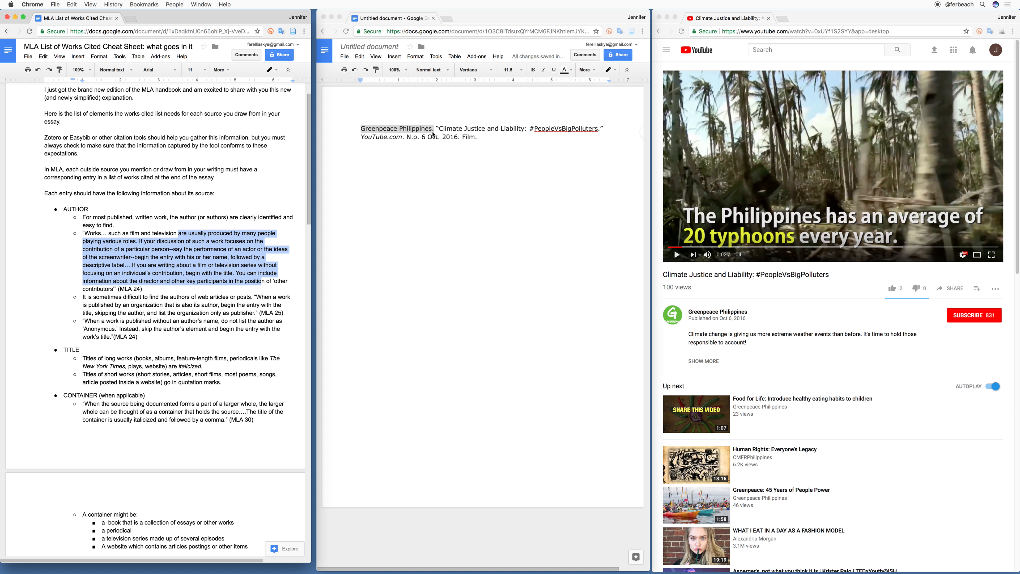
Step: Move "Greenpeace Philippines." from the start of the citation to the publisher position just before the publication date
key(super+x)
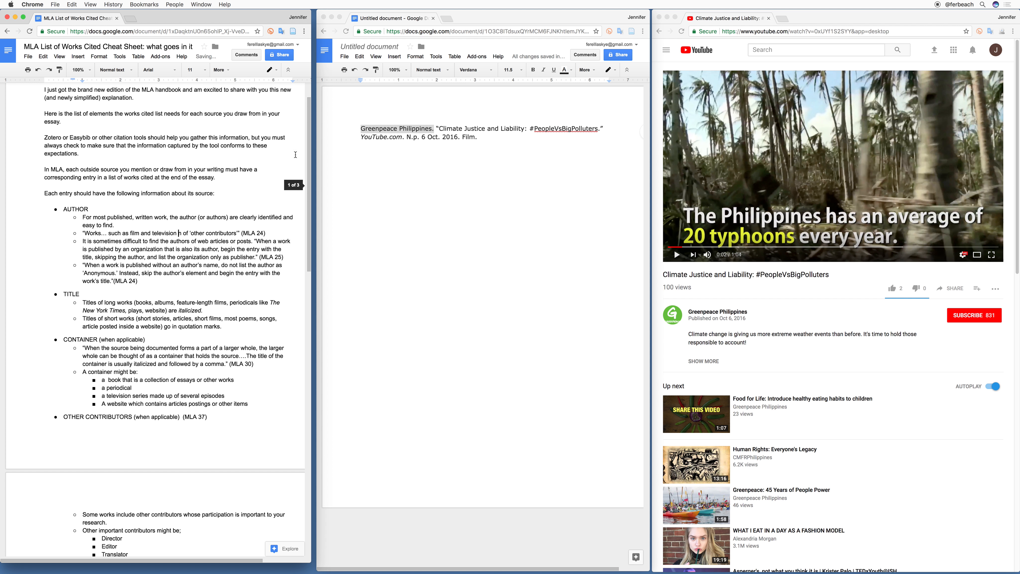
click(38, 69)
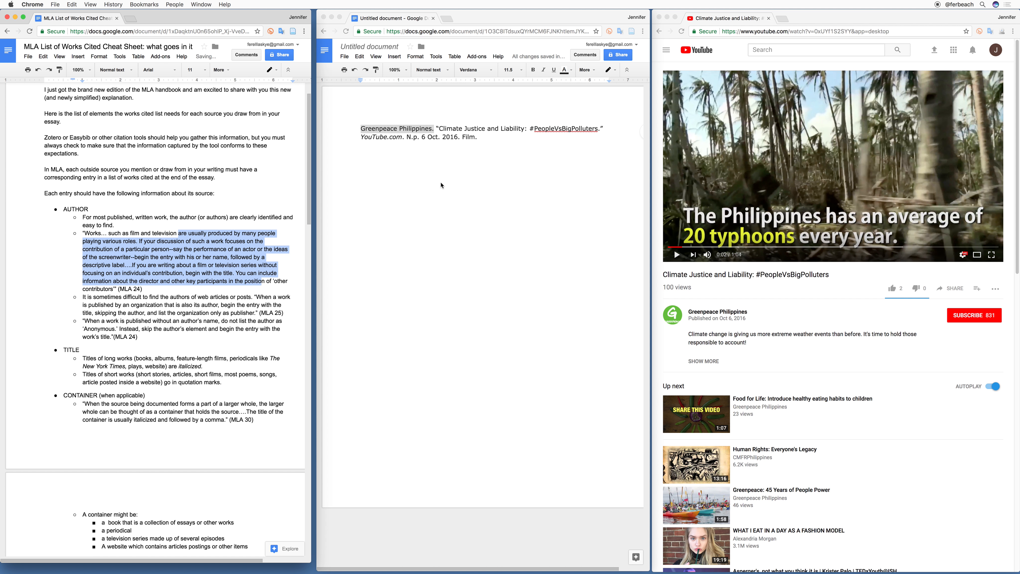
click(487, 159)
key(super+x)
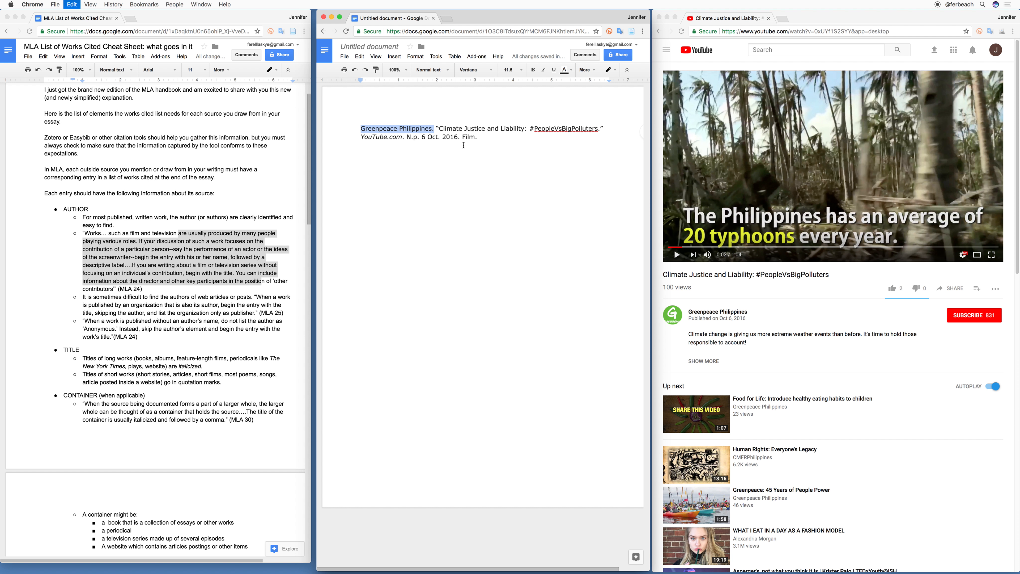
click(309, 215)
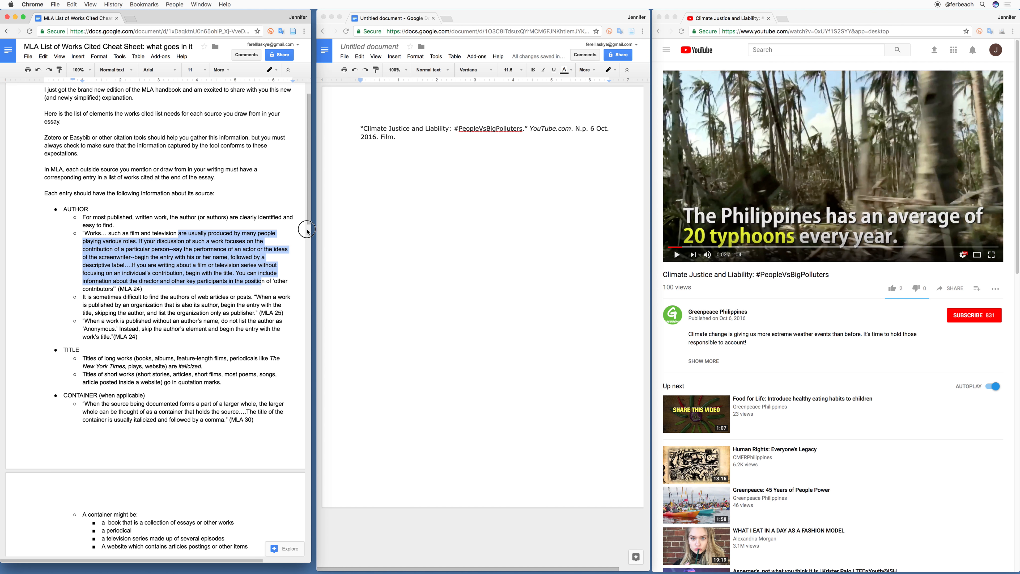
drag(310, 204, 297, 326)
scroll(298, 326, down, 3)
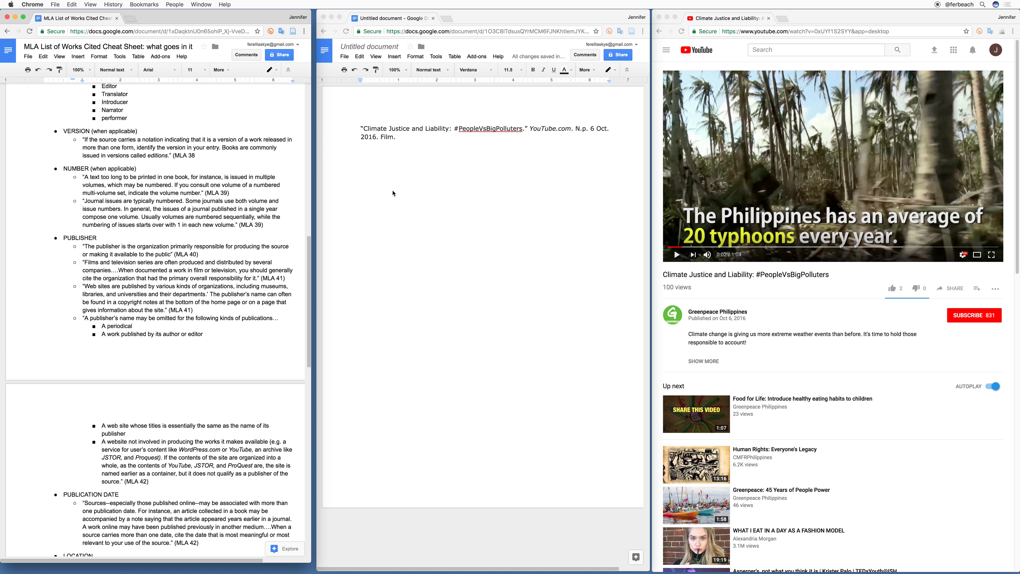
click(591, 131)
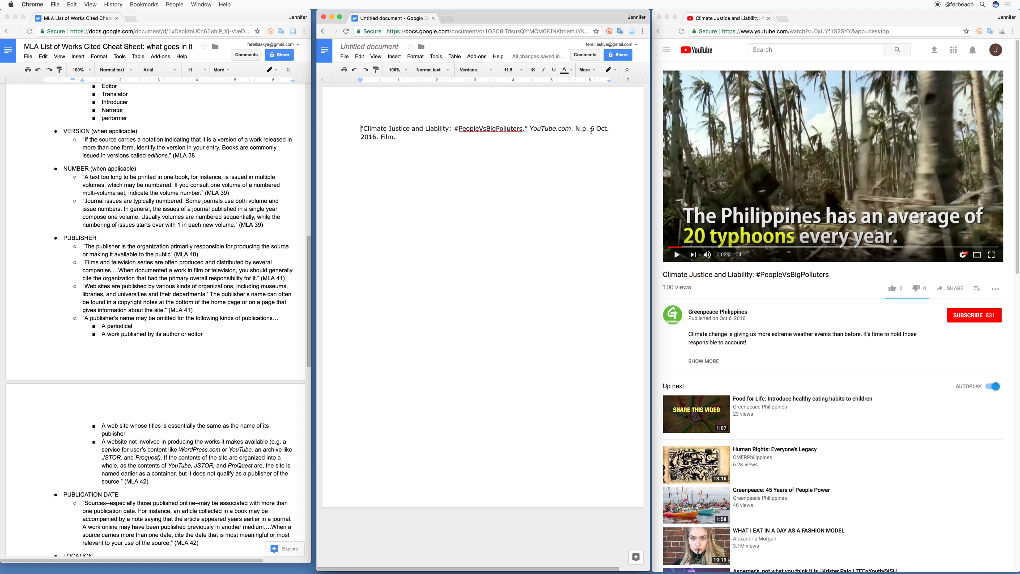
click(591, 129)
key(super+v)
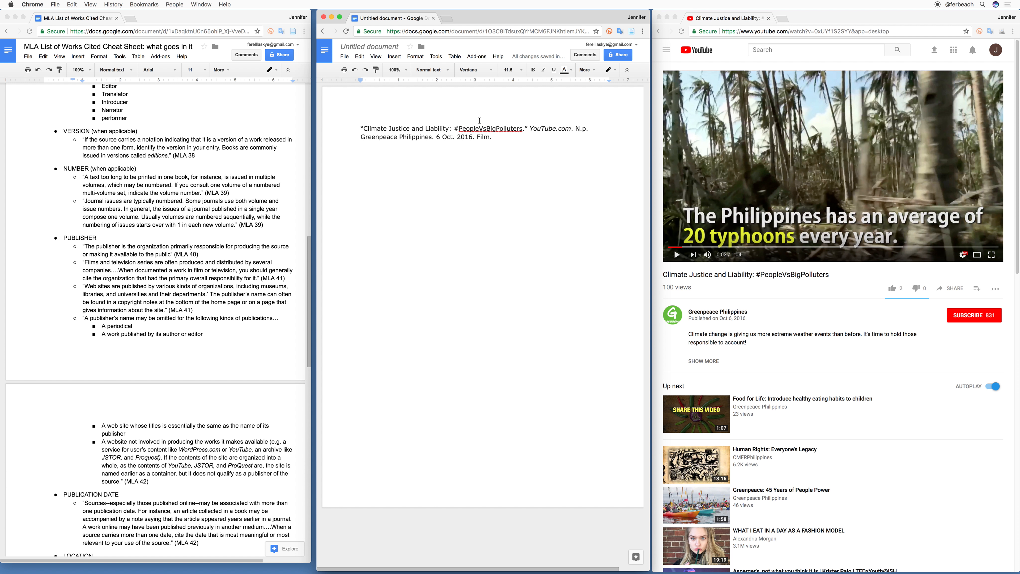
Step: Return from the YouTube page to Zotero and open the item "Winona LaDuke: Keystone Pipeline on Native Lands?" in the current collection
click(659, 31)
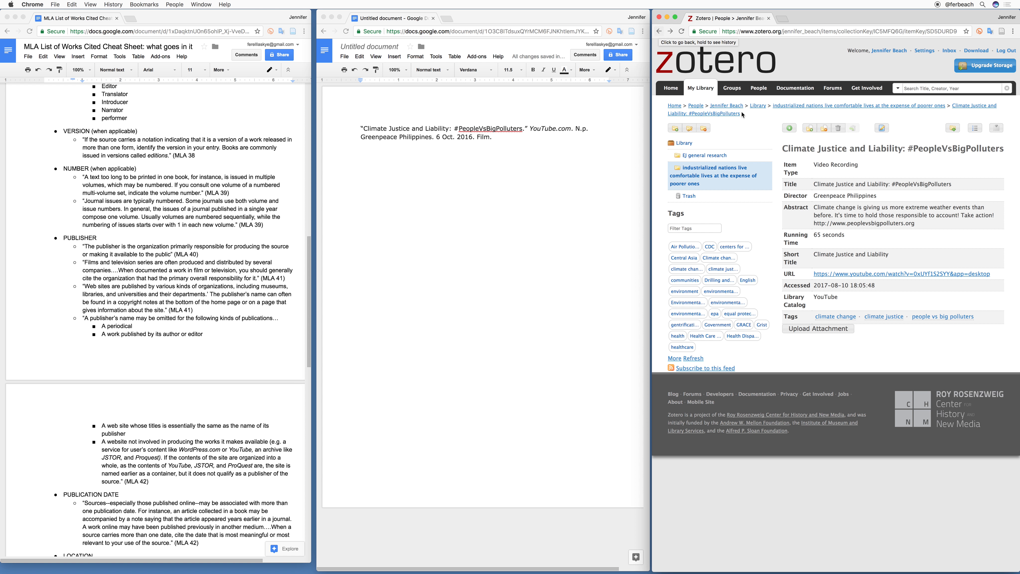
click(709, 181)
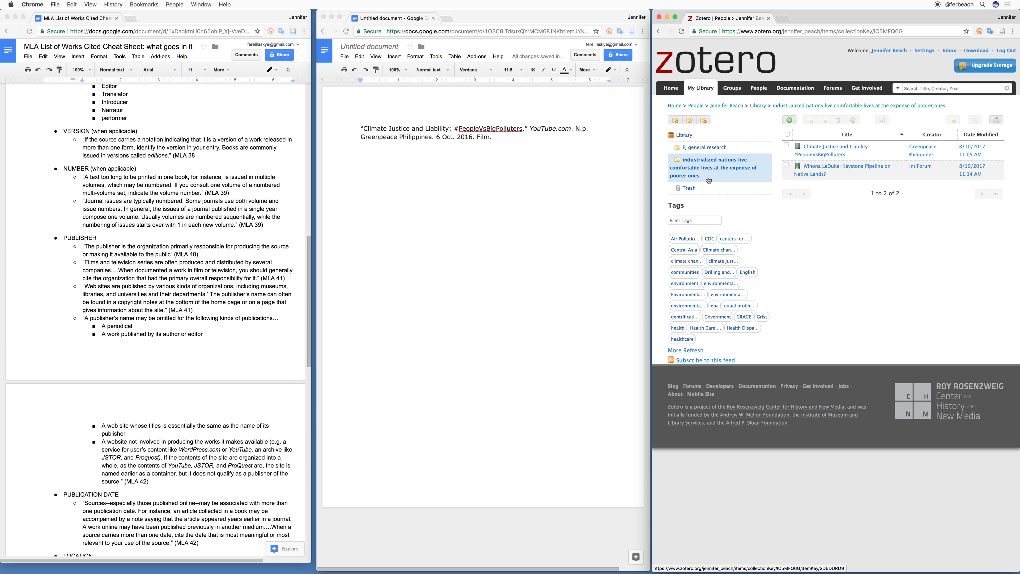
click(833, 169)
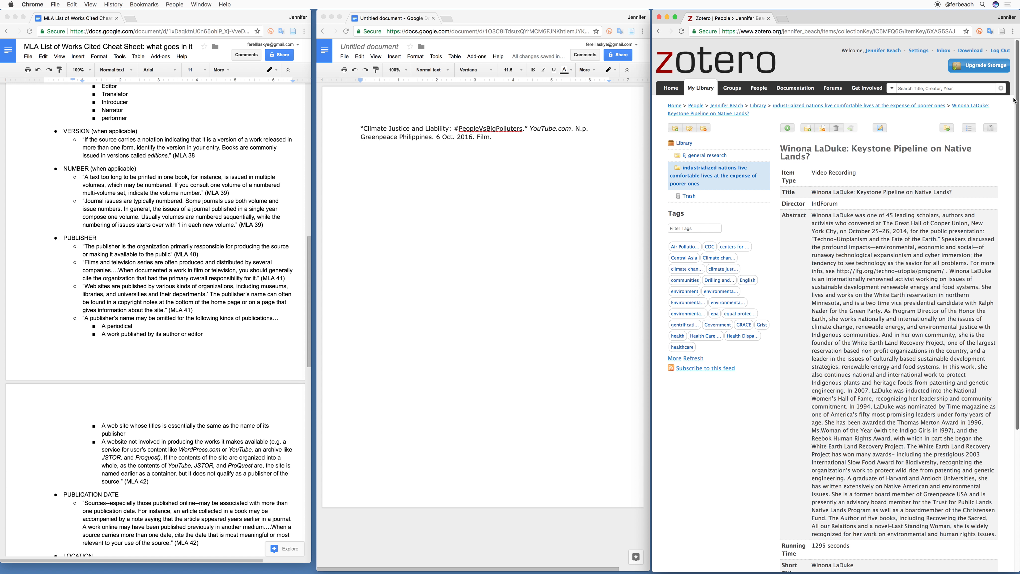
drag(1016, 97, 986, 132)
Step: Generate a citation for the open Zotero item in the Modern Language Association style
click(973, 134)
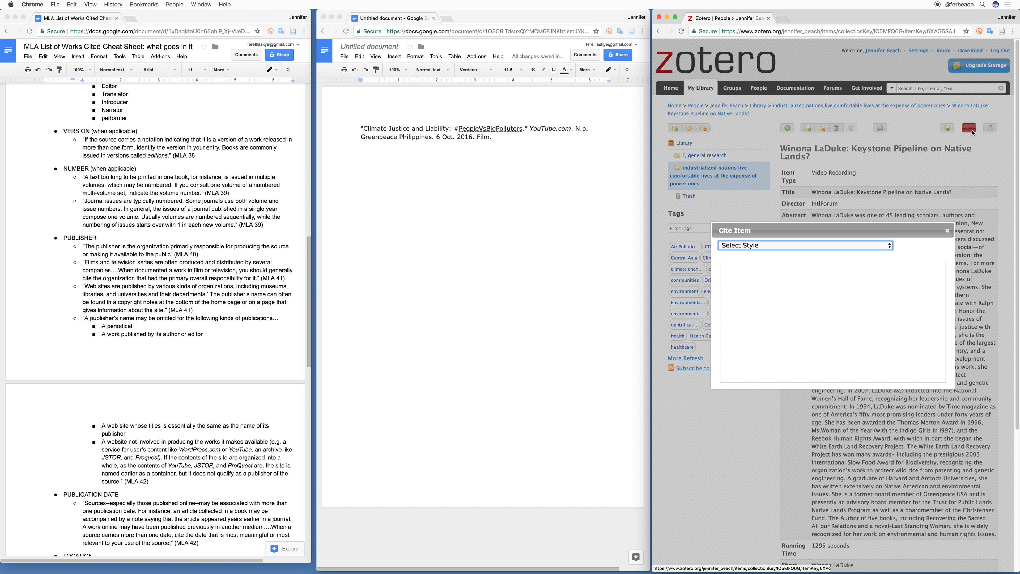
click(889, 247)
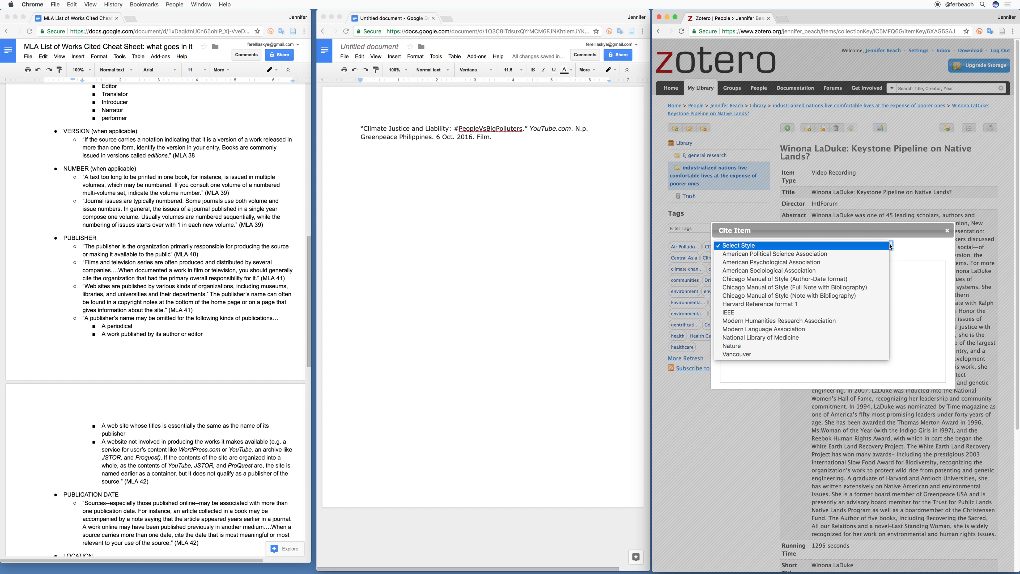
click(863, 328)
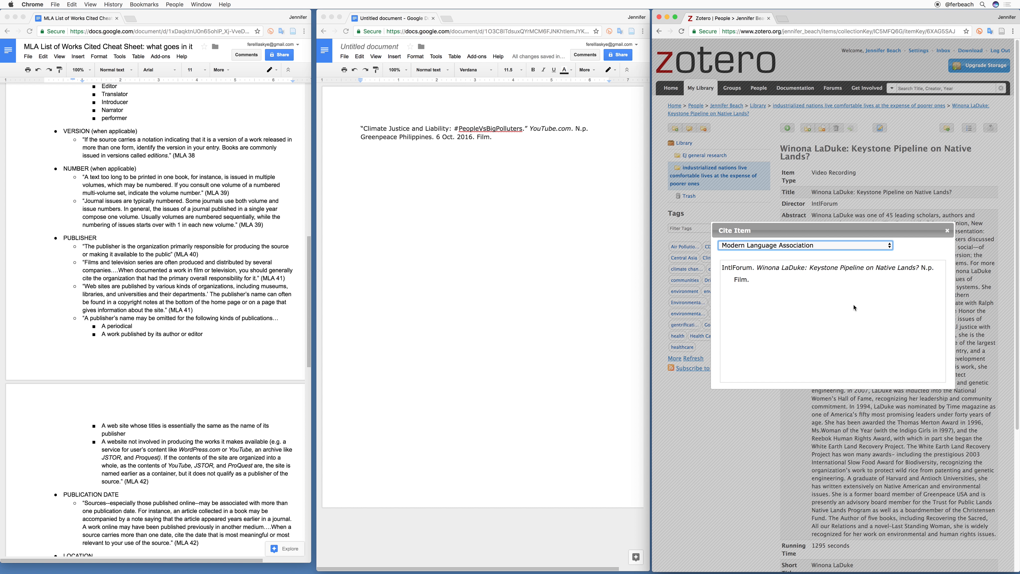
Step: Copy the generated citation into the works cited document below the first entry and close the Cite Item dialog
drag(757, 282, 719, 268)
key(super+c)
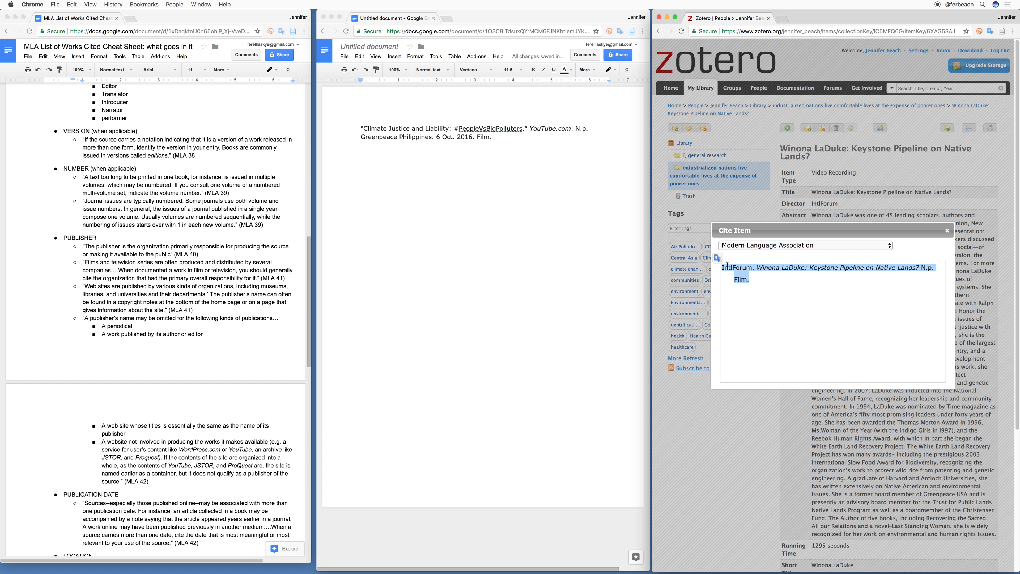
click(495, 177)
key(Return)
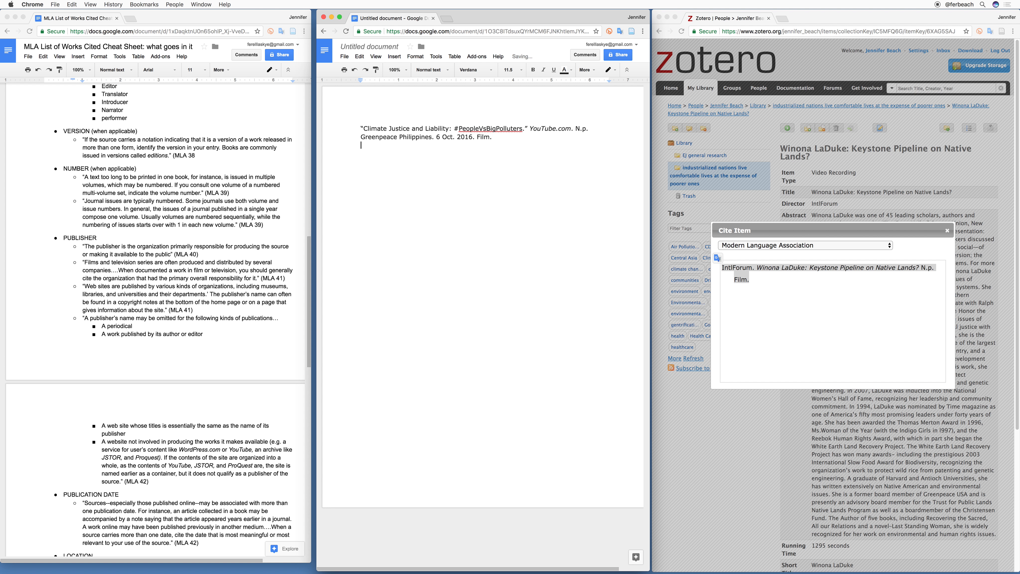
key(super+v)
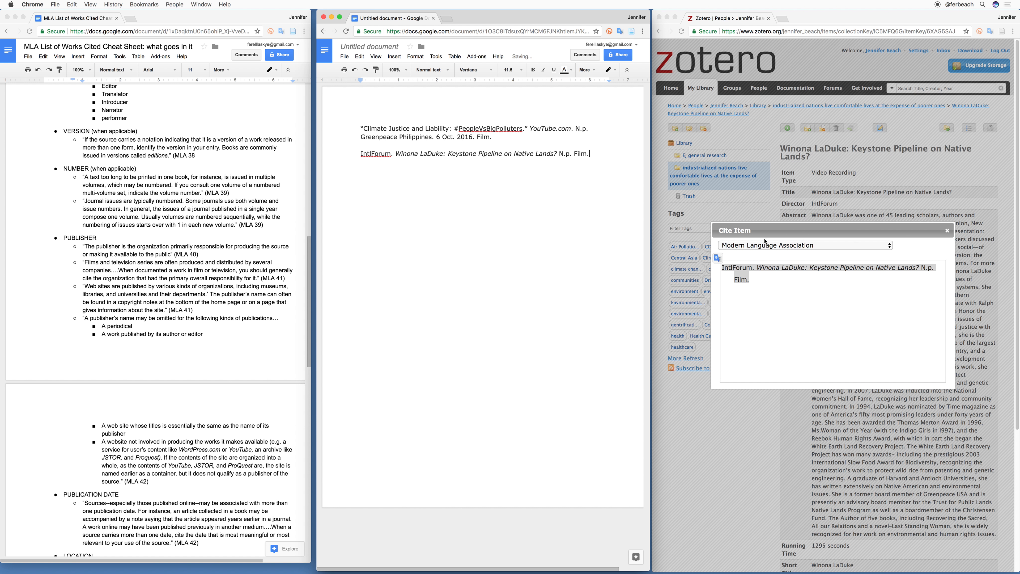
click(947, 233)
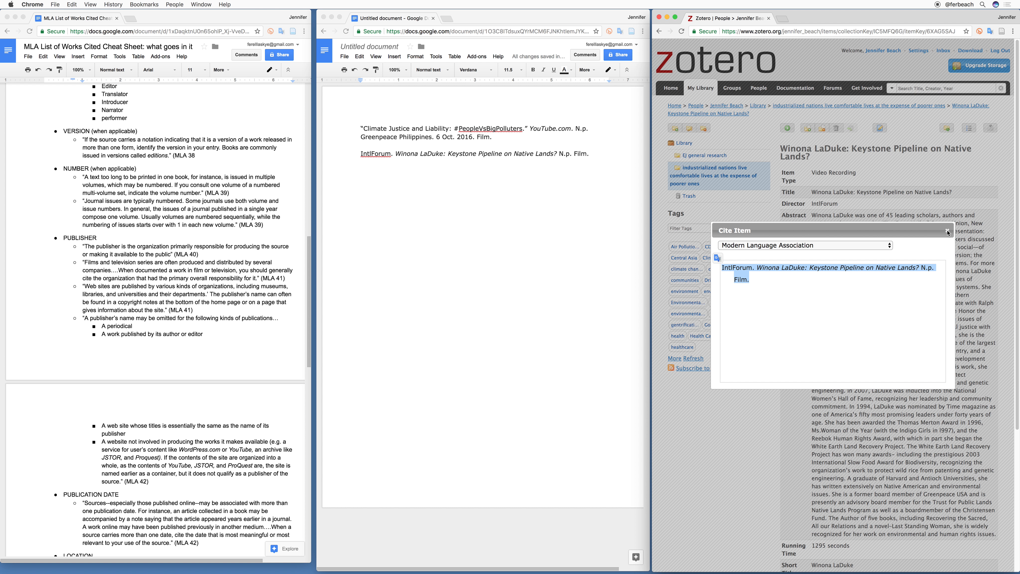
click(947, 231)
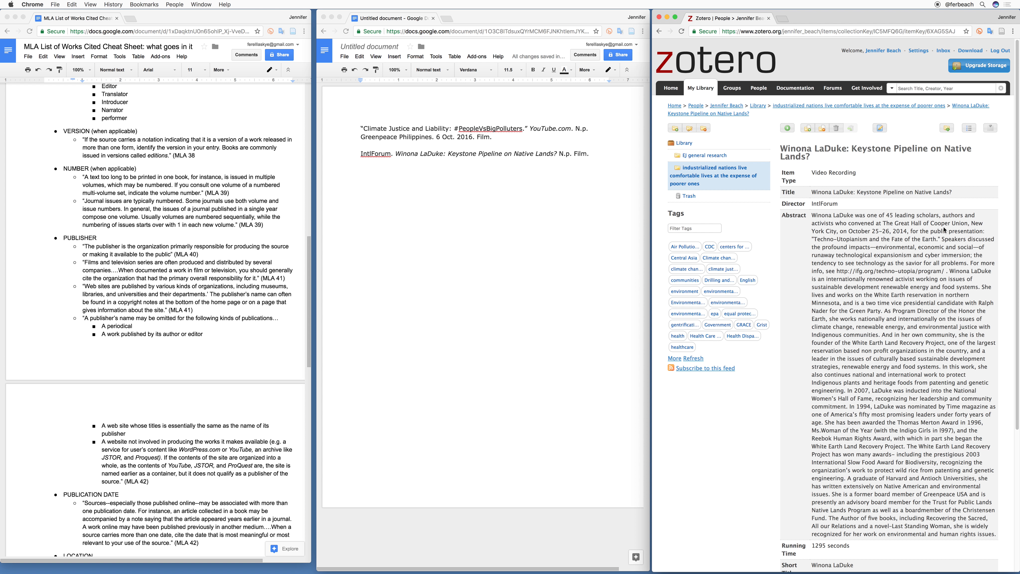
Step: Check the cheat sheet's author section and insert "LaDuke, Winona." as the author before "IntlForum." in the second citation
click(395, 161)
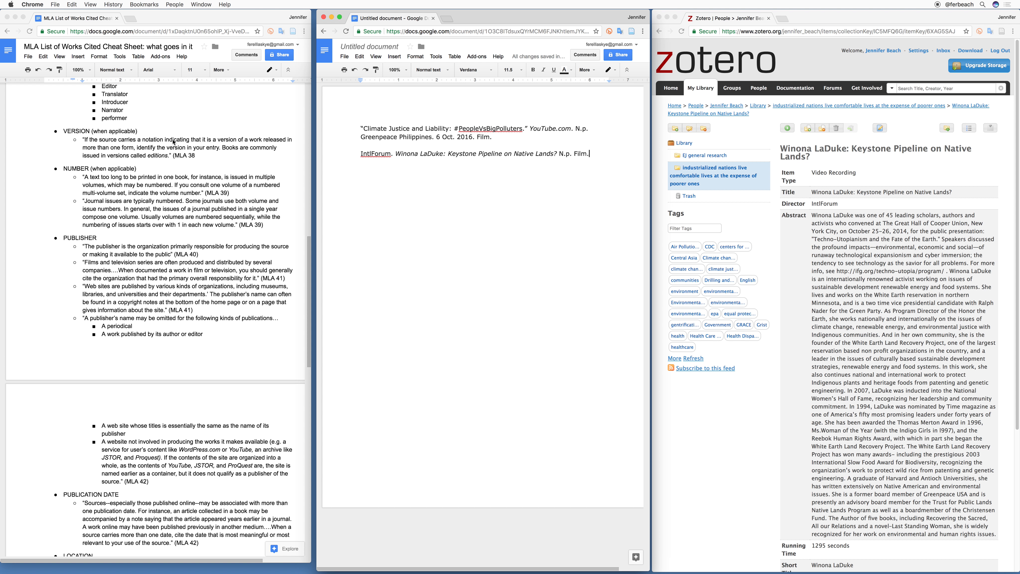
click(309, 292)
drag(309, 268, 309, 113)
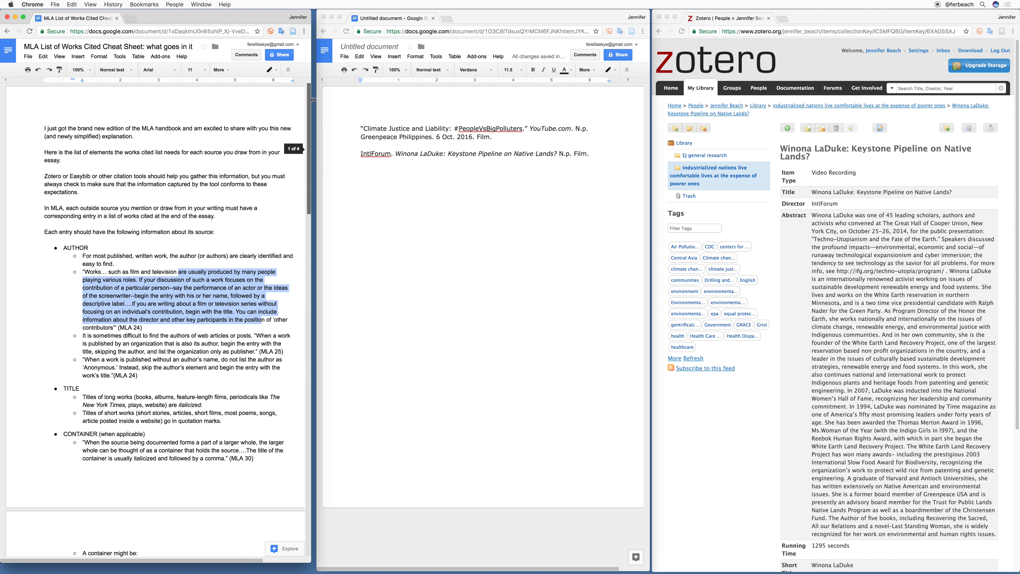
click(361, 154)
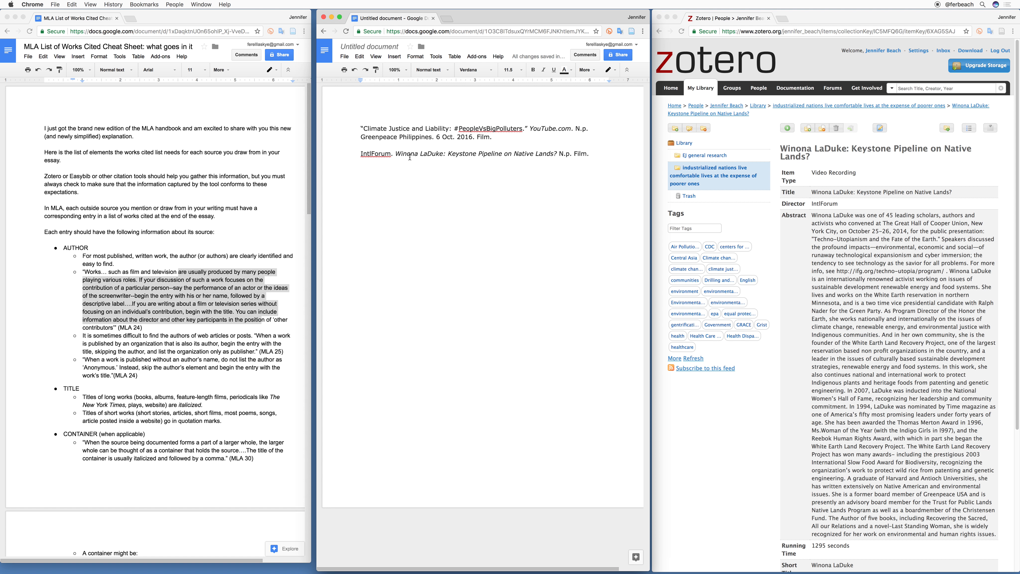
text(Da)
key(BackSpace)
key(BackSpace)
text(LaDuk)
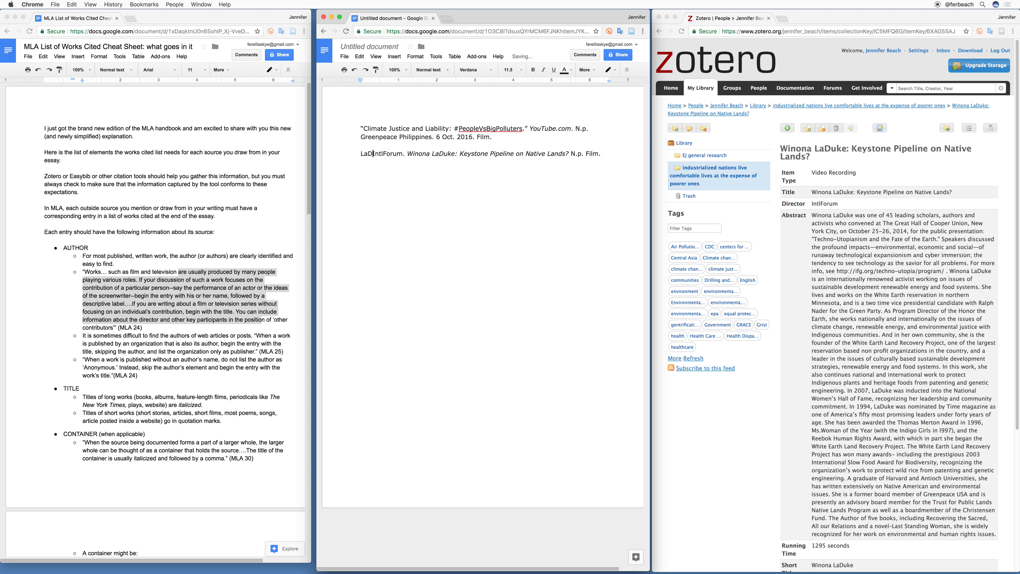
text(e, Winon)
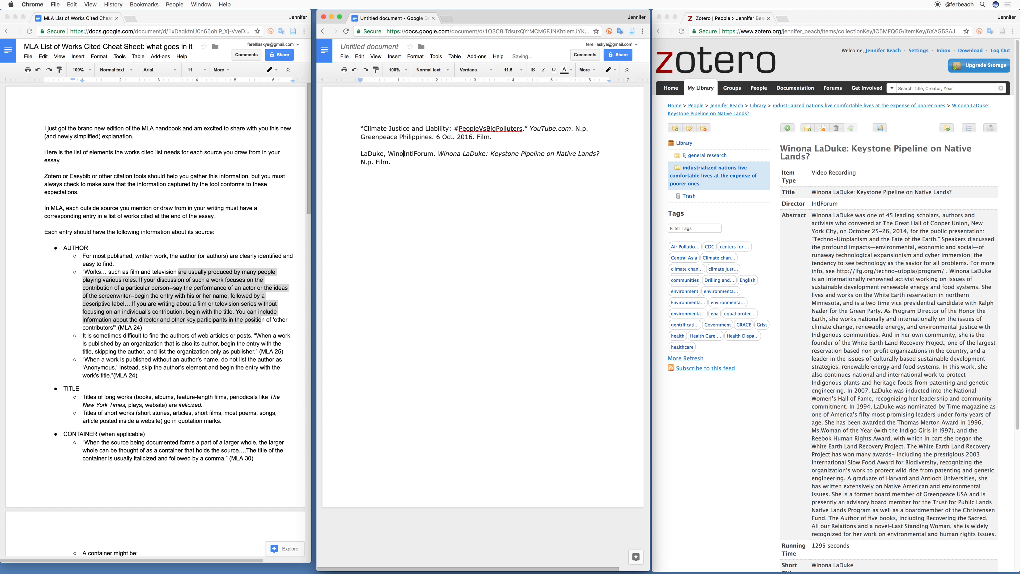
text(a.)
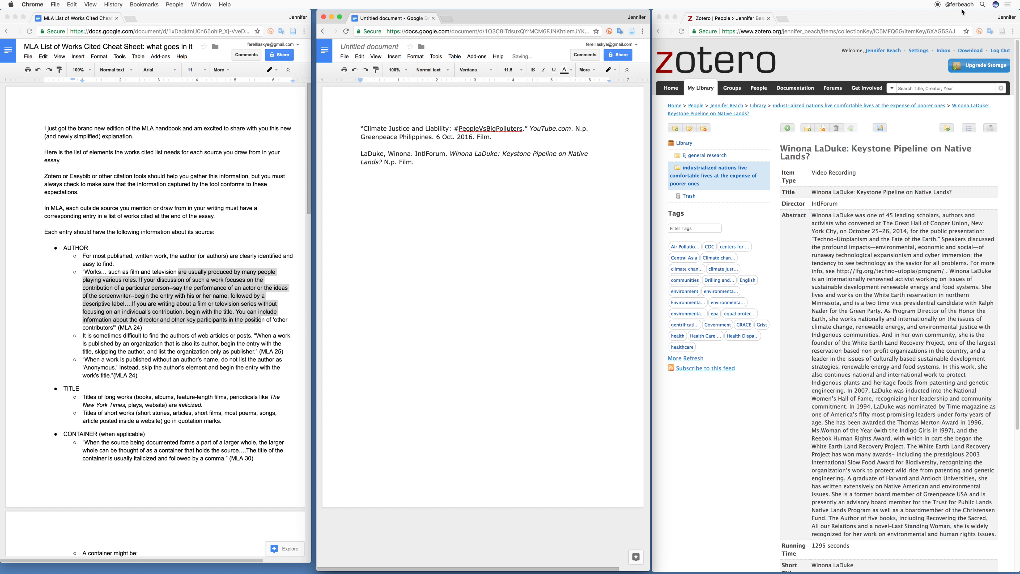
Step: Shift the Zotero window to overlap the document, and delete "IntlForum." from the second citation
drag(948, 17, 822, 4)
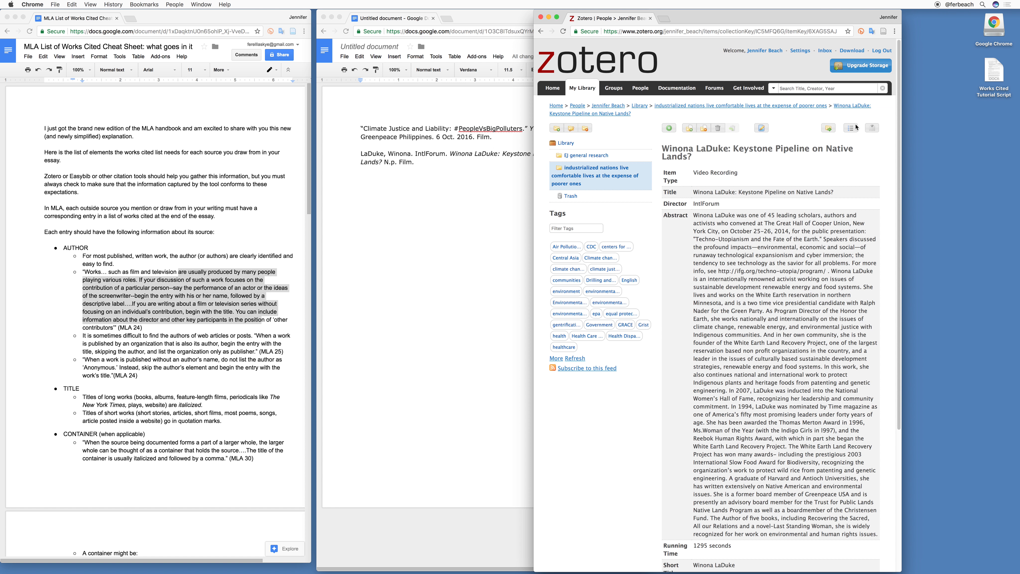
click(449, 153)
drag(449, 153, 416, 154)
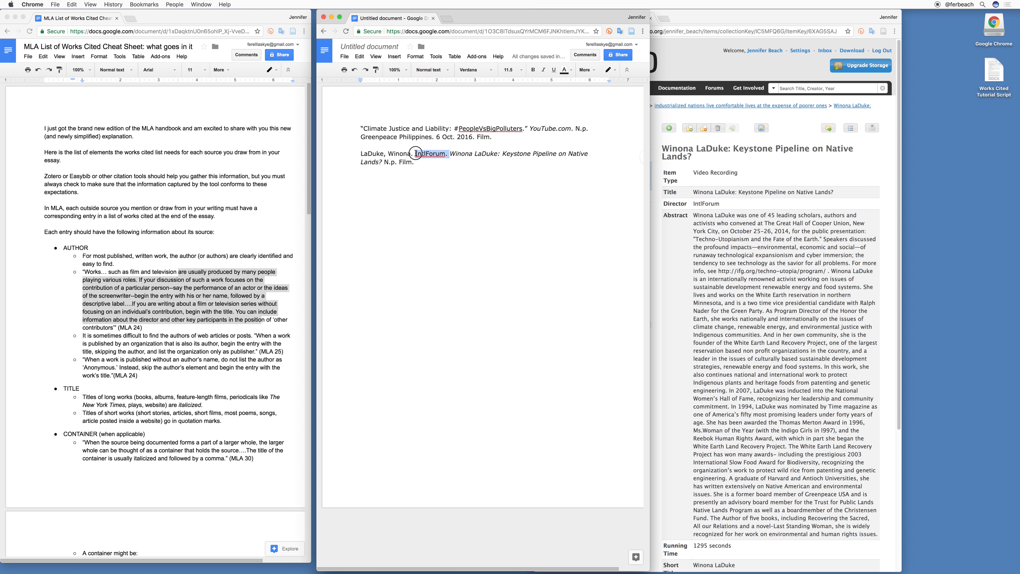
key(BackSpace)
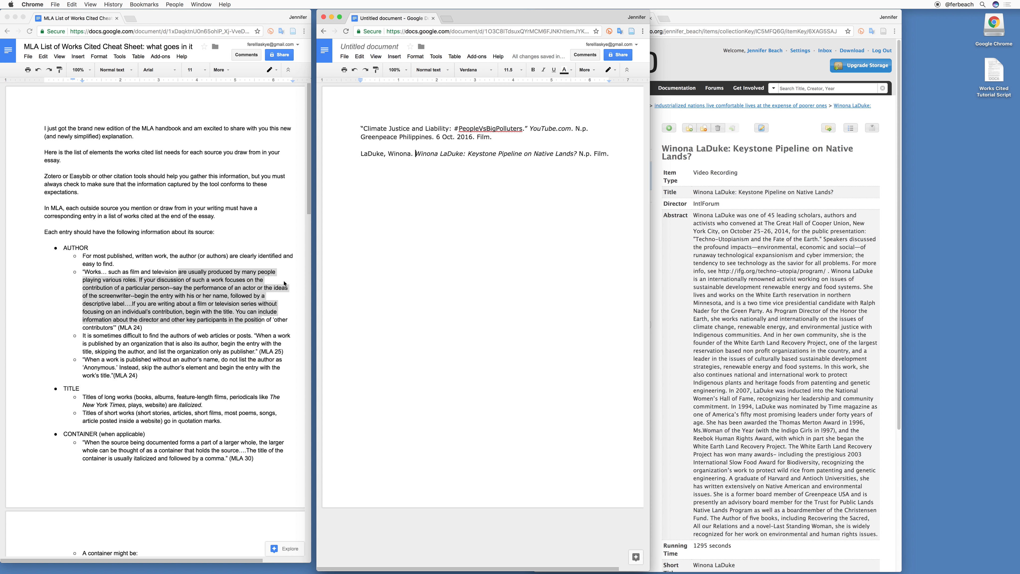
Step: Check the Zotero item's remaining details and insert "YouTube.com." after the video title in the second citation, italicizing the site name
click(899, 148)
scroll(898, 160, down, 1)
drag(898, 159, 903, 292)
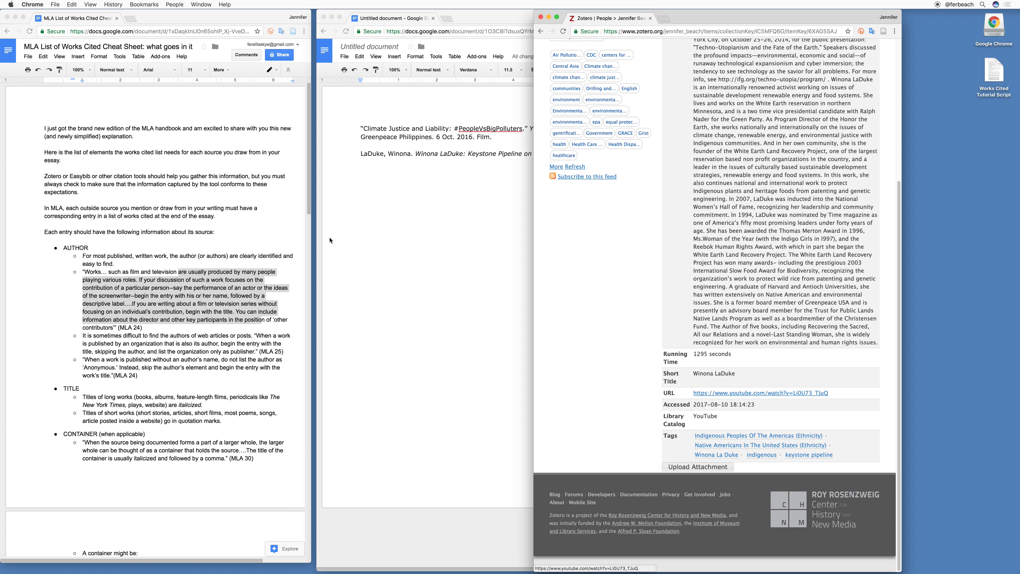
click(428, 246)
click(579, 153)
text(YouTub)
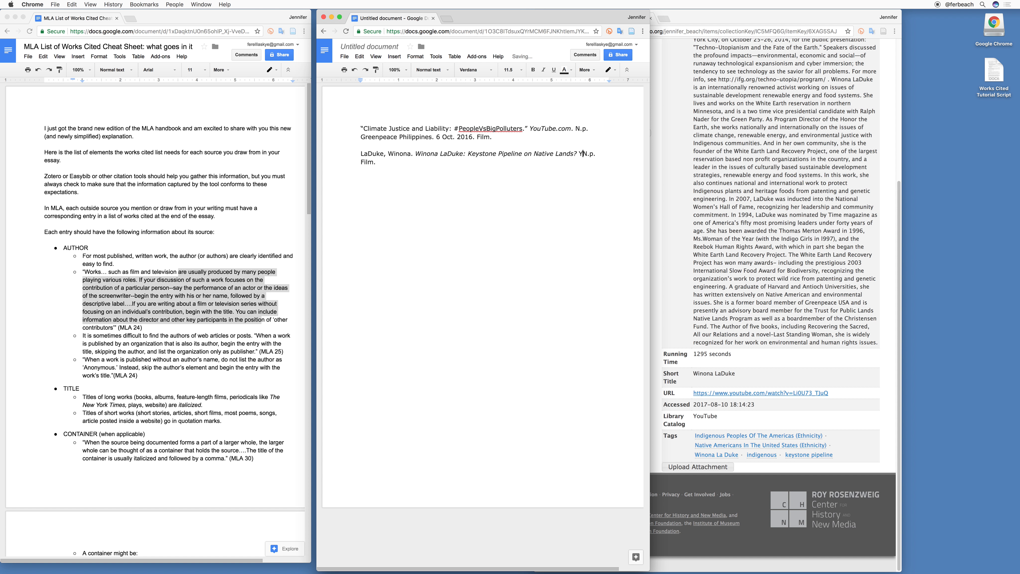
text(e.com.)
drag(402, 163, 362, 163)
click(543, 71)
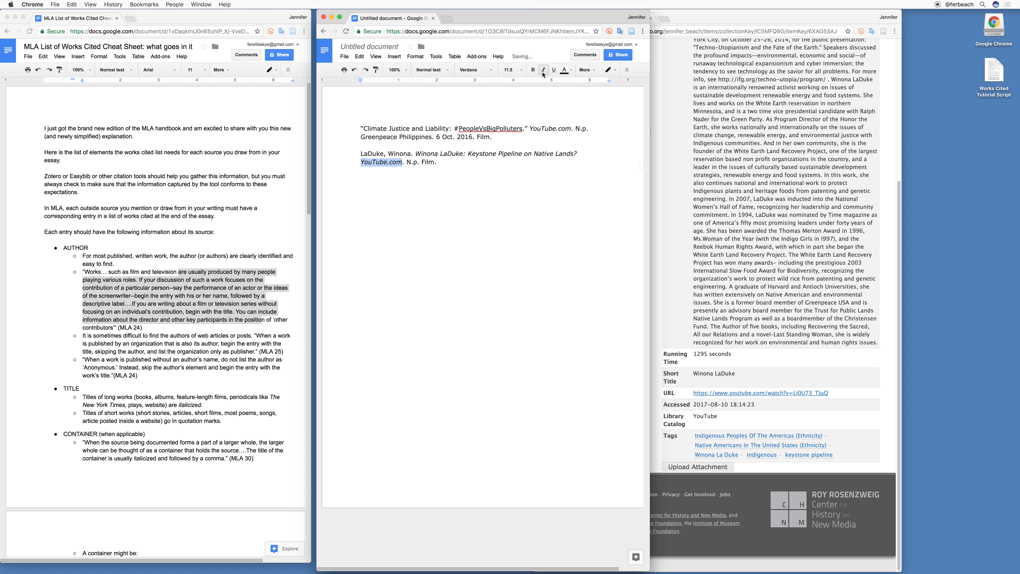
Step: Open the Winona LaDuke video from the URL in its Zotero item to find the publication date, and pause playback
click(519, 297)
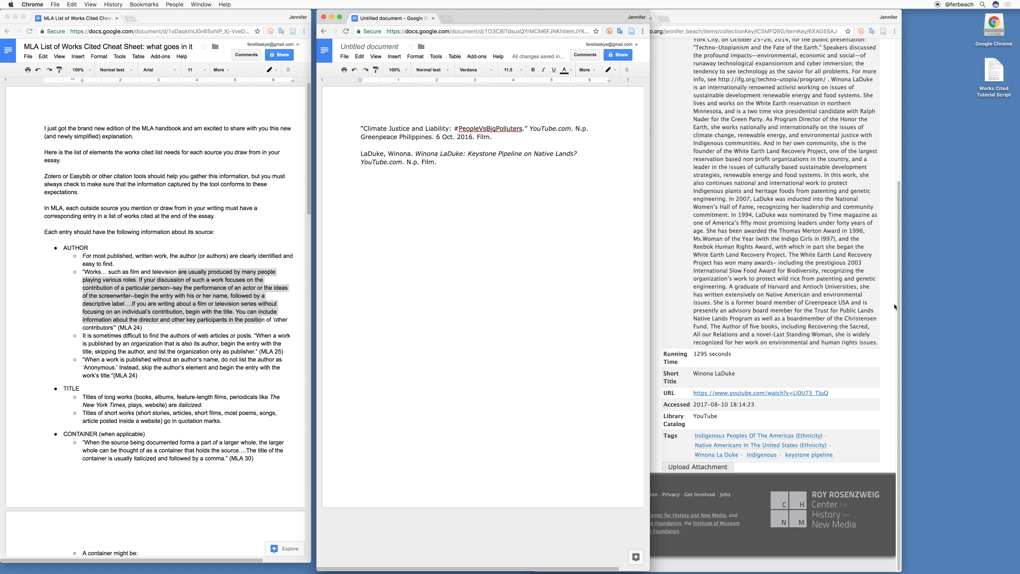
click(900, 265)
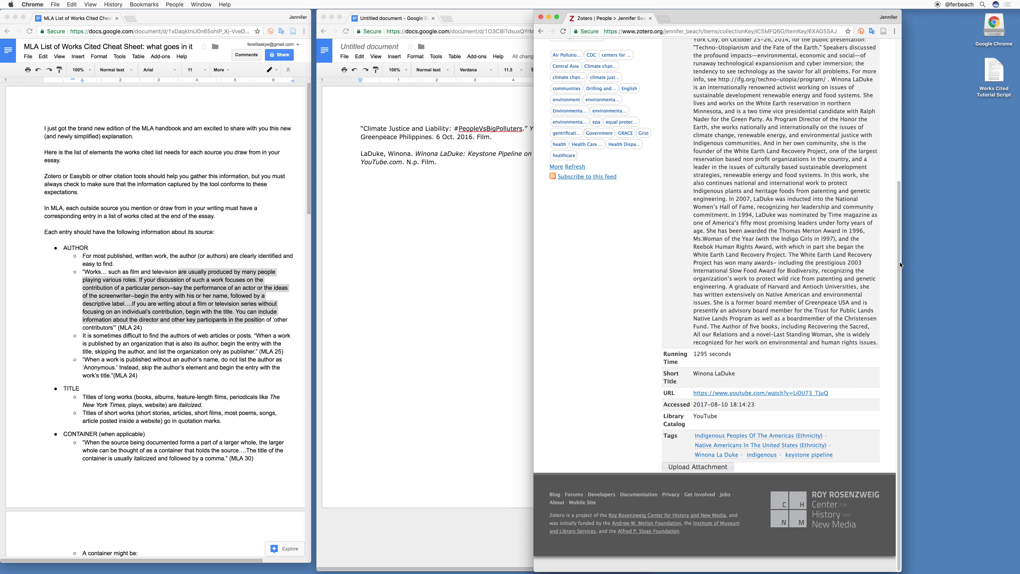
click(790, 394)
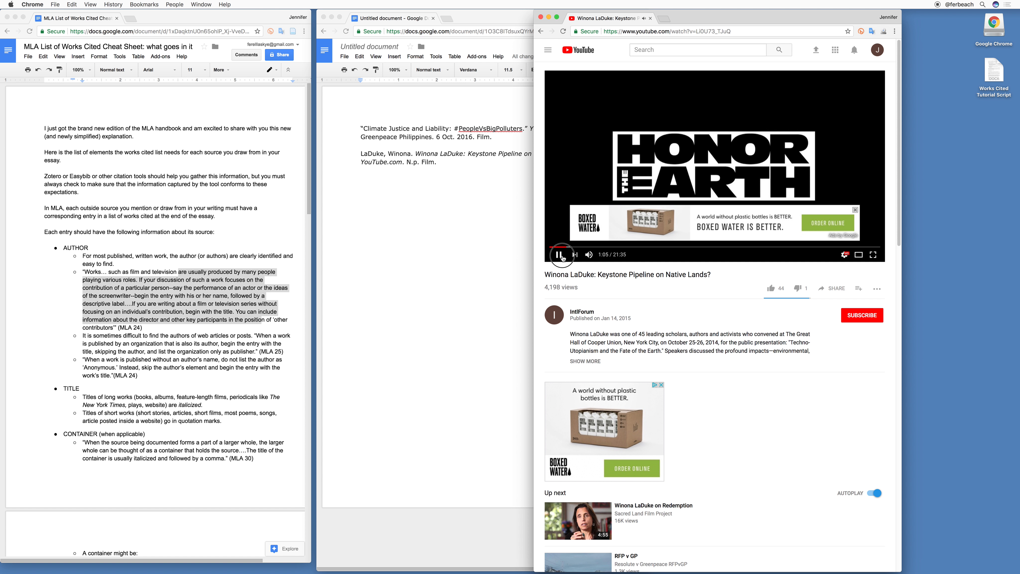
click(561, 256)
Step: Replace "N.p." with "14 Jan 2015" after "YouTube.com." in the second citation
click(453, 180)
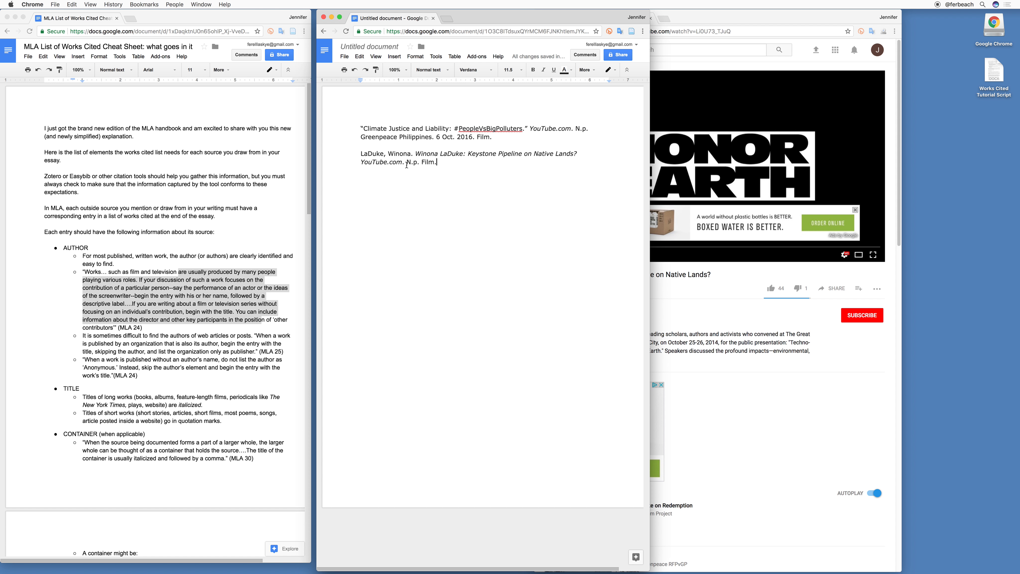
drag(418, 163, 411, 162)
text(14 Jan 2015)
Step: Highlight the presentation title "Techno-Utopianism and the Fate of the Earth." in the YouTube video's description
click(739, 313)
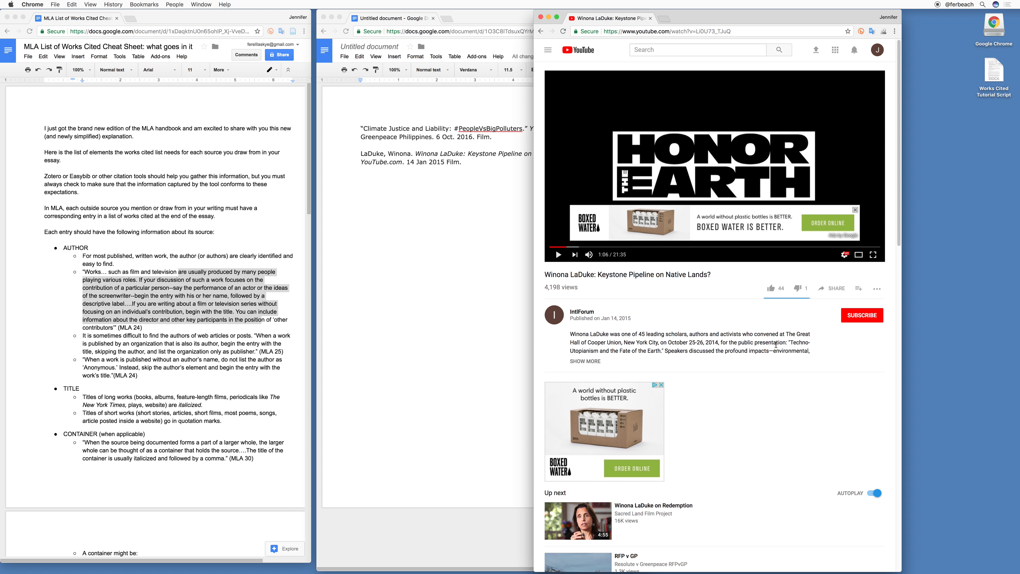
drag(788, 341, 665, 350)
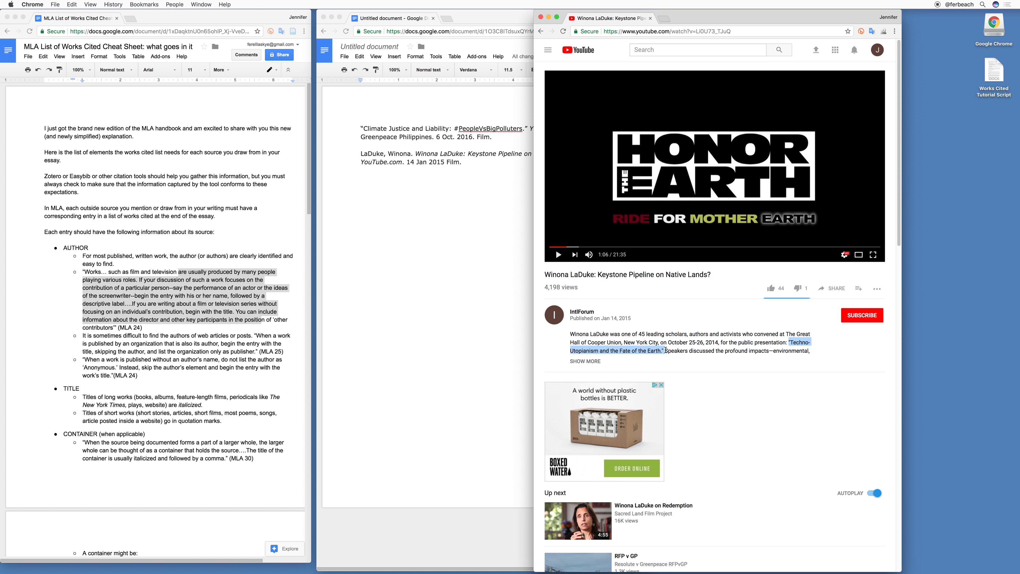
click(710, 22)
drag(710, 22, 711, 22)
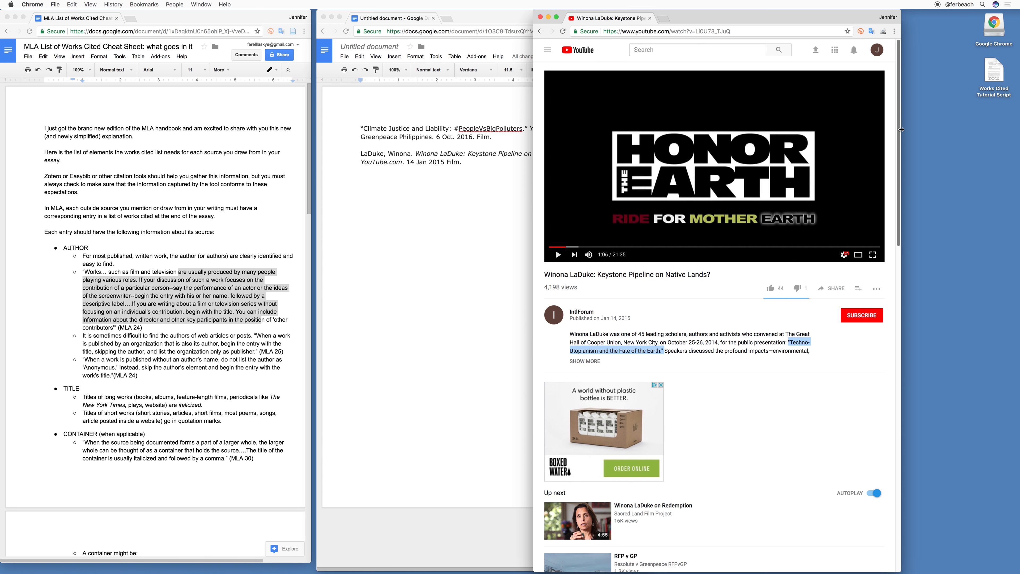
drag(898, 139, 926, 80)
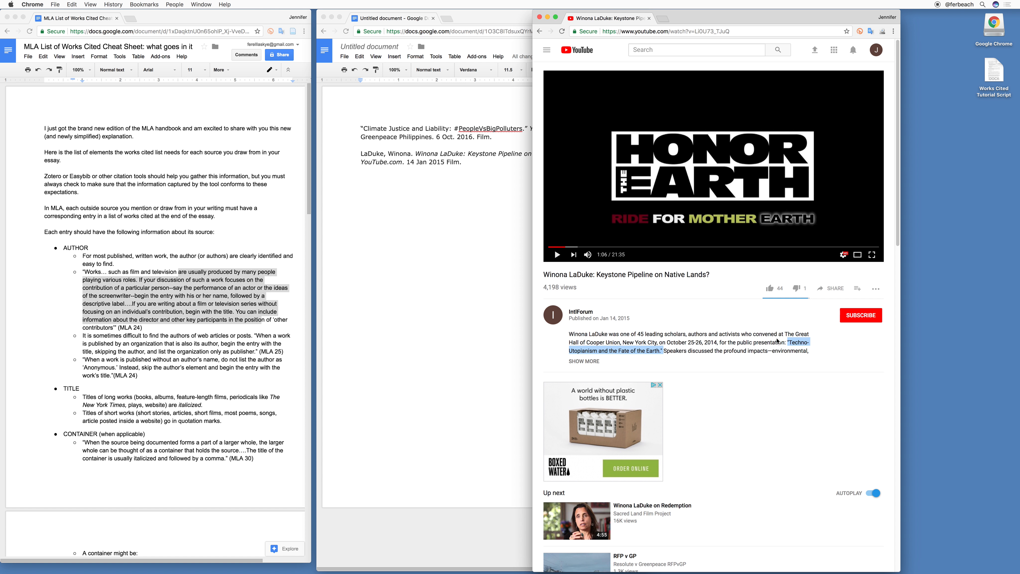
Step: Move the YouTube window clear of the works cited document and go back to the Zotero item page
click(404, 274)
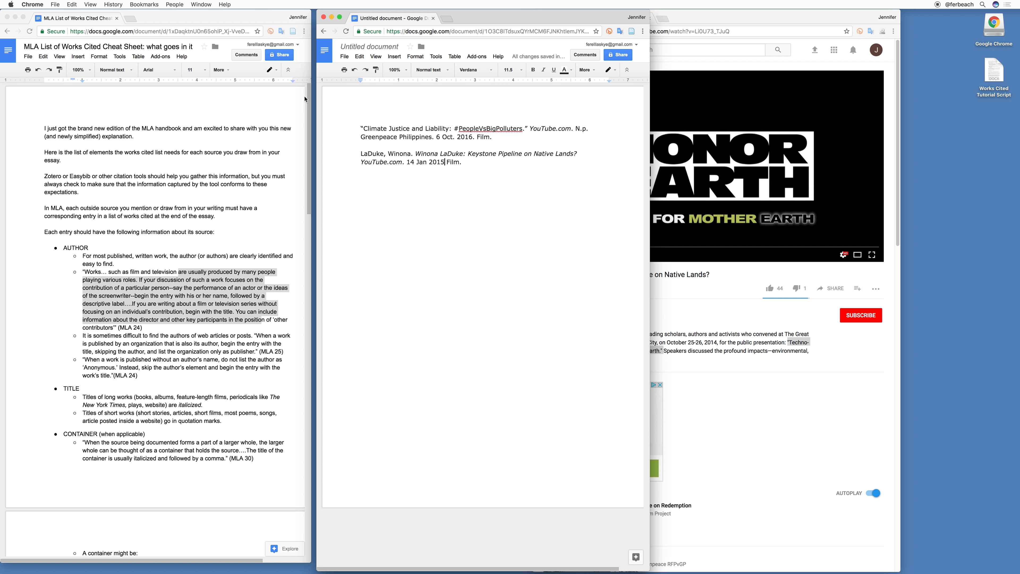
drag(726, 10, 816, 11)
click(654, 33)
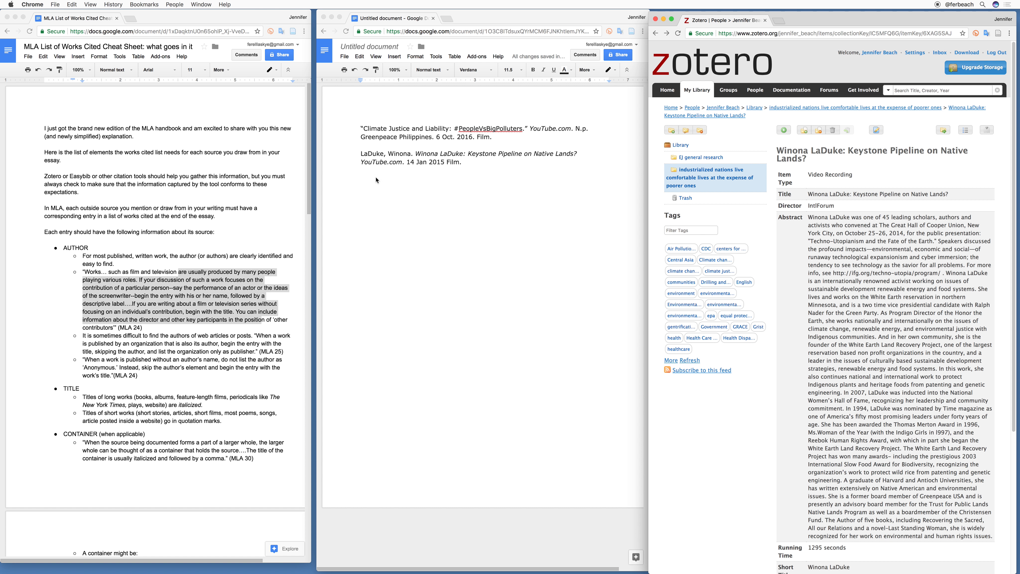
Step: Check the formatting rules at the end of the cheat sheet and insert the title "Works Cited" above the first citation
click(358, 129)
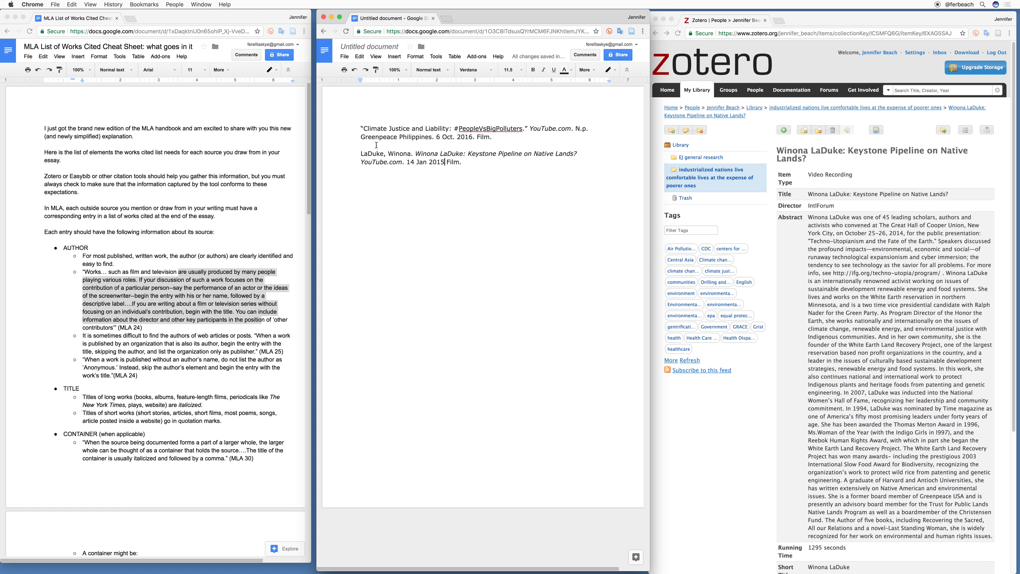
click(308, 197)
drag(309, 201, 275, 497)
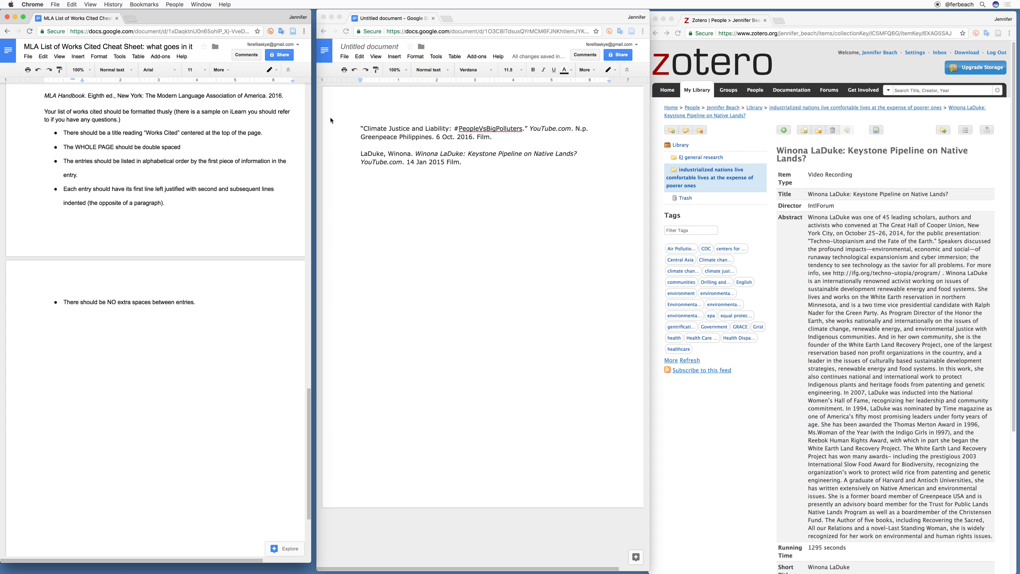
click(358, 129)
click(359, 128)
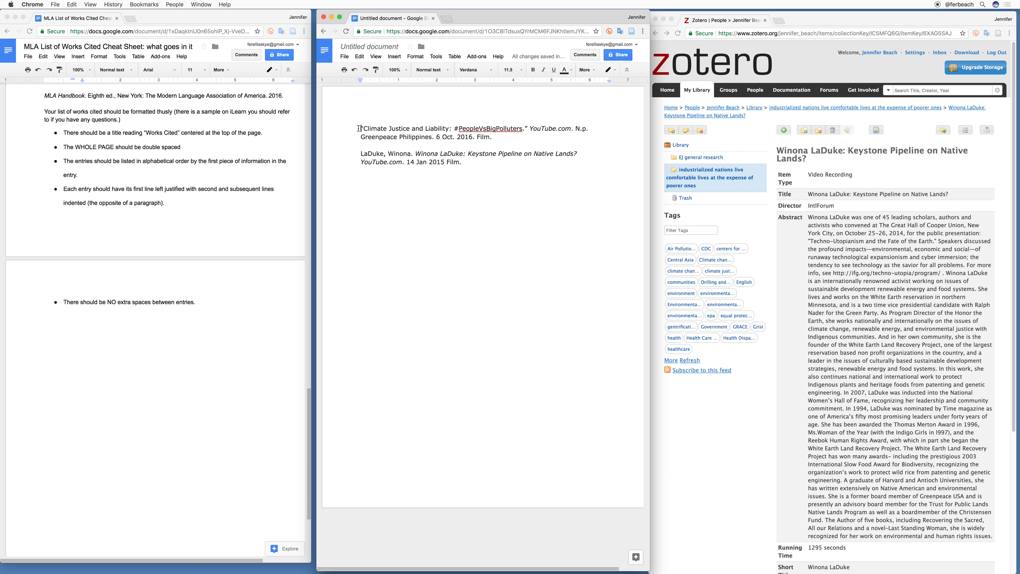
key(Return)
text(Works Cited)
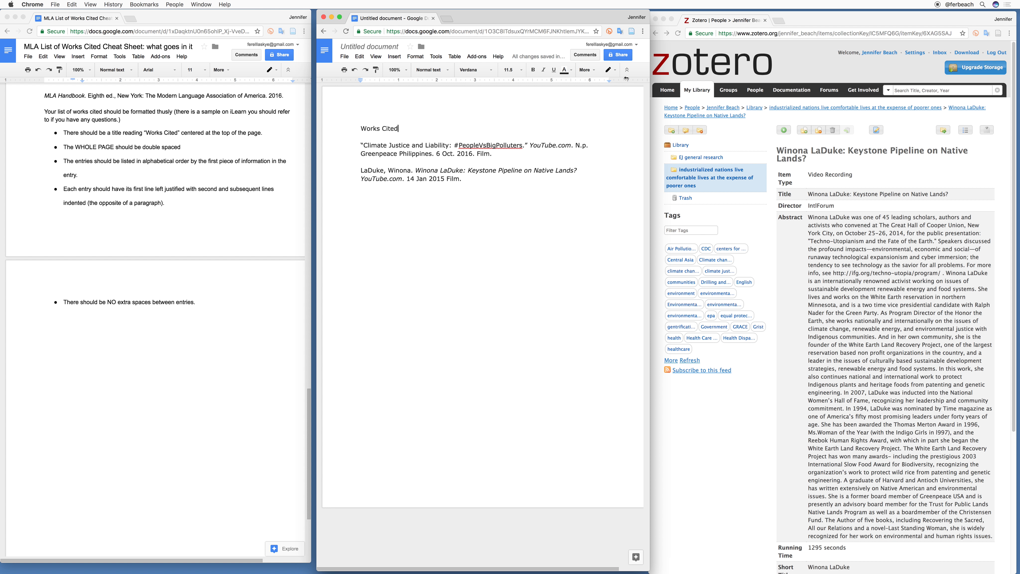
Step: Center the "Works Cited" title on the page
click(420, 58)
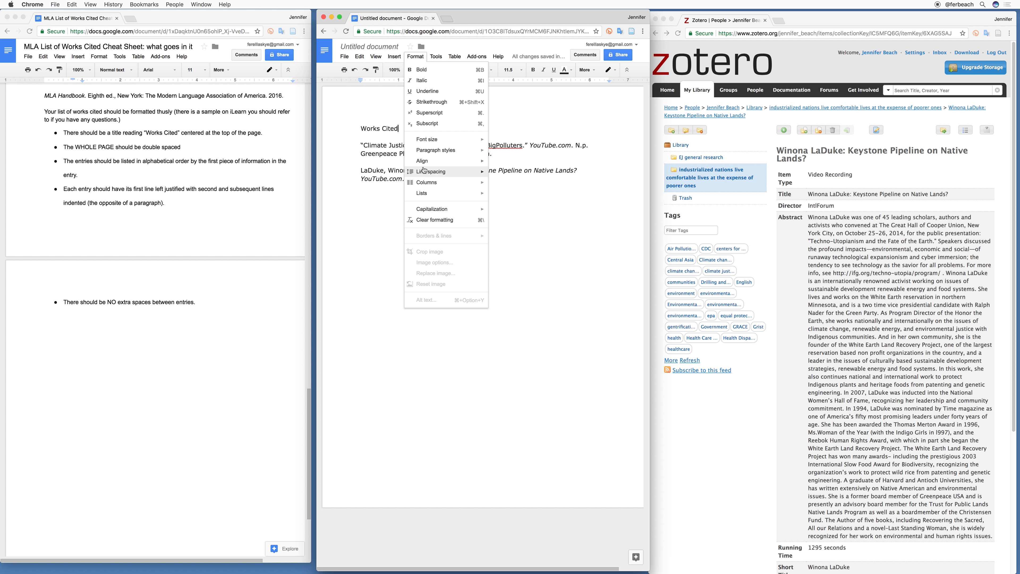
mouse_move(426, 163)
click(534, 181)
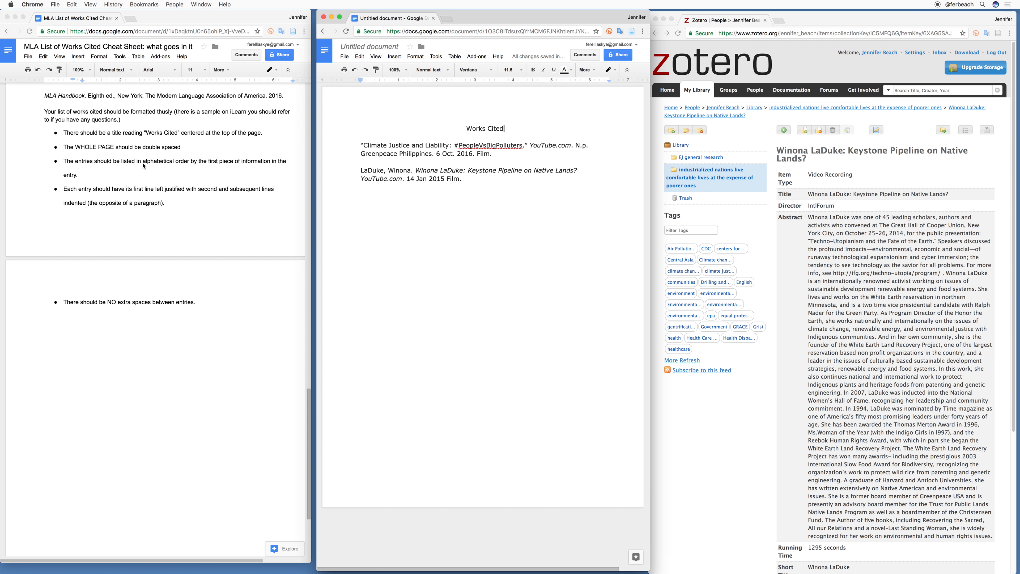
Step: Set double line spacing for the title and both citations, and check the entries' alphabetical order against the cheat sheet
drag(462, 179, 356, 115)
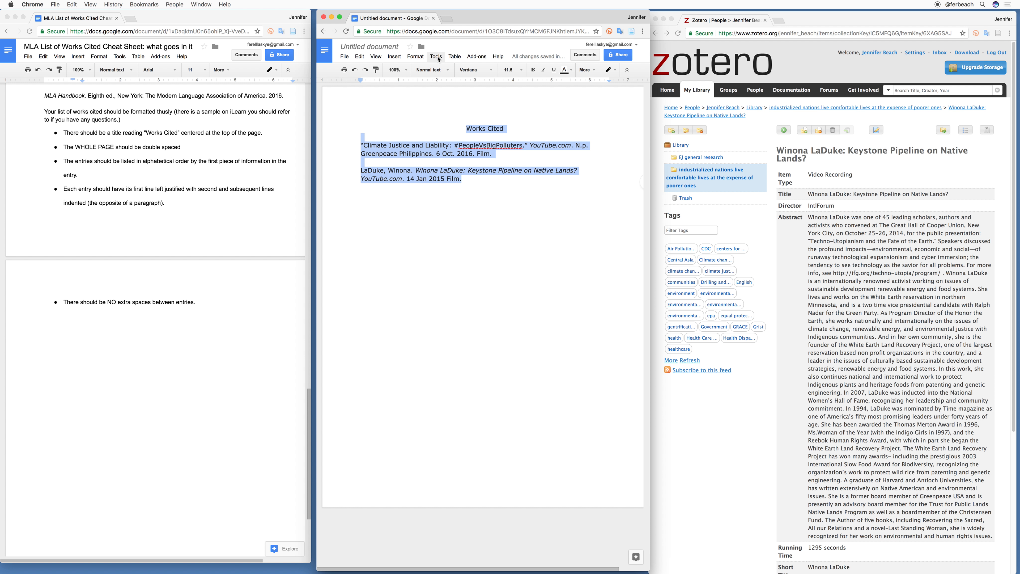
click(420, 58)
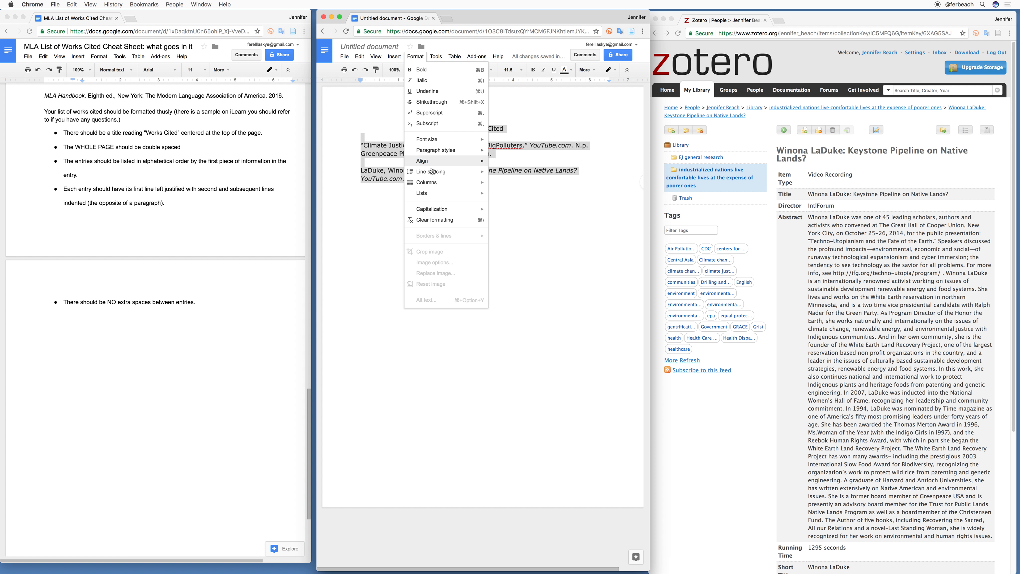
mouse_move(434, 173)
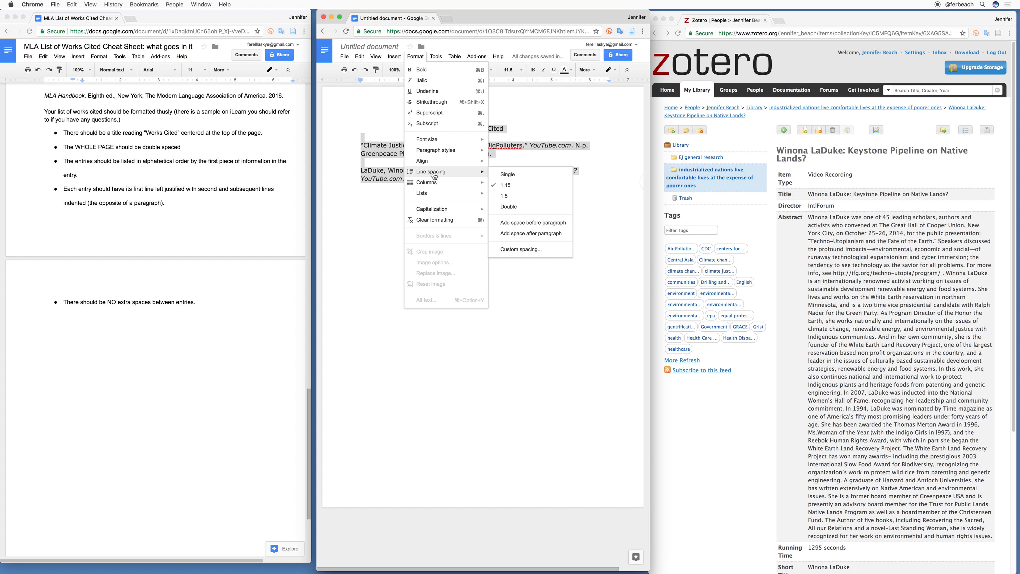
click(518, 205)
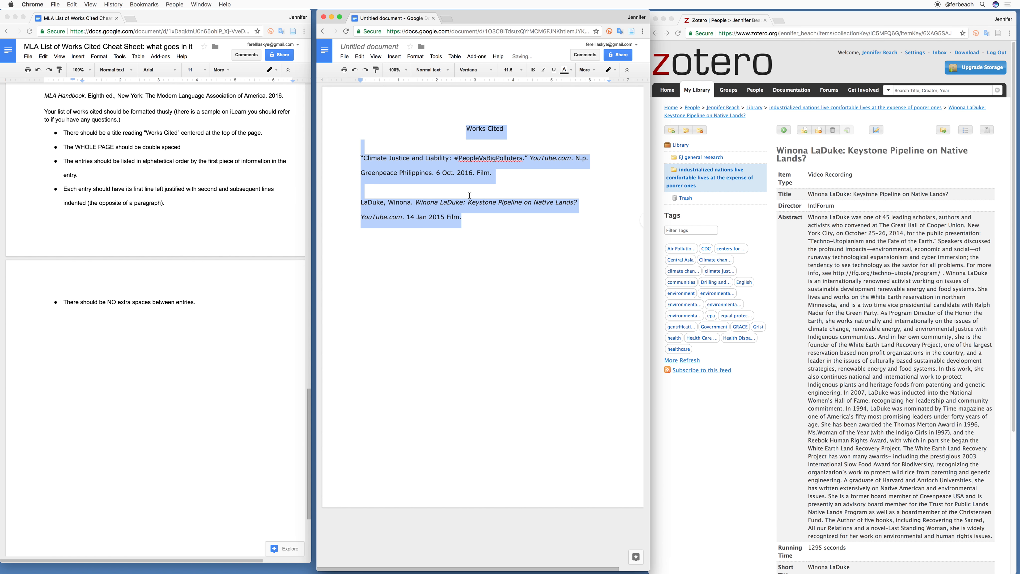
click(158, 169)
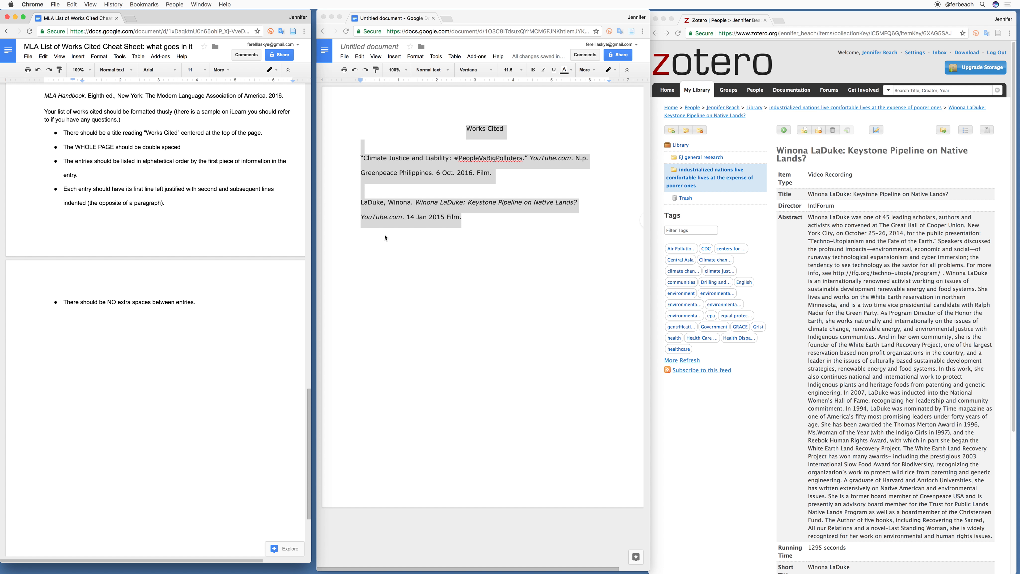
click(402, 165)
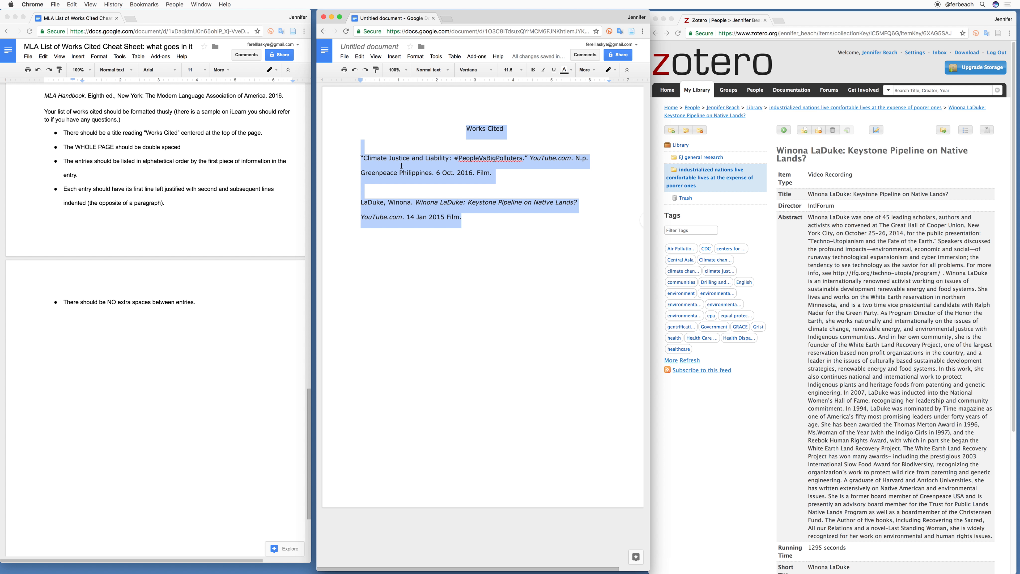
click(360, 159)
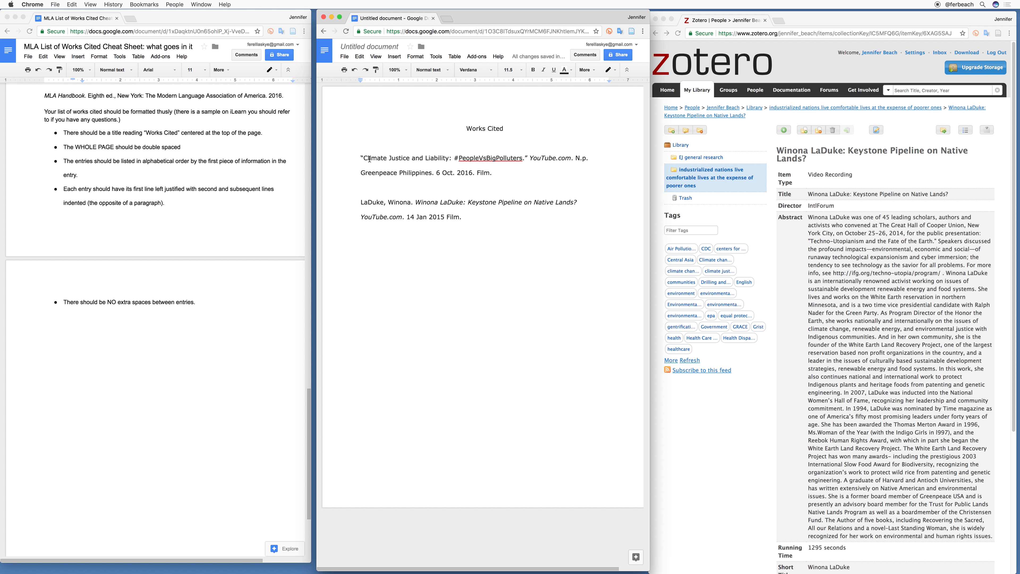
click(365, 203)
Step: Apply a hanging indent of about half an inch to both citations and delete the blank line between them
drag(466, 219, 354, 160)
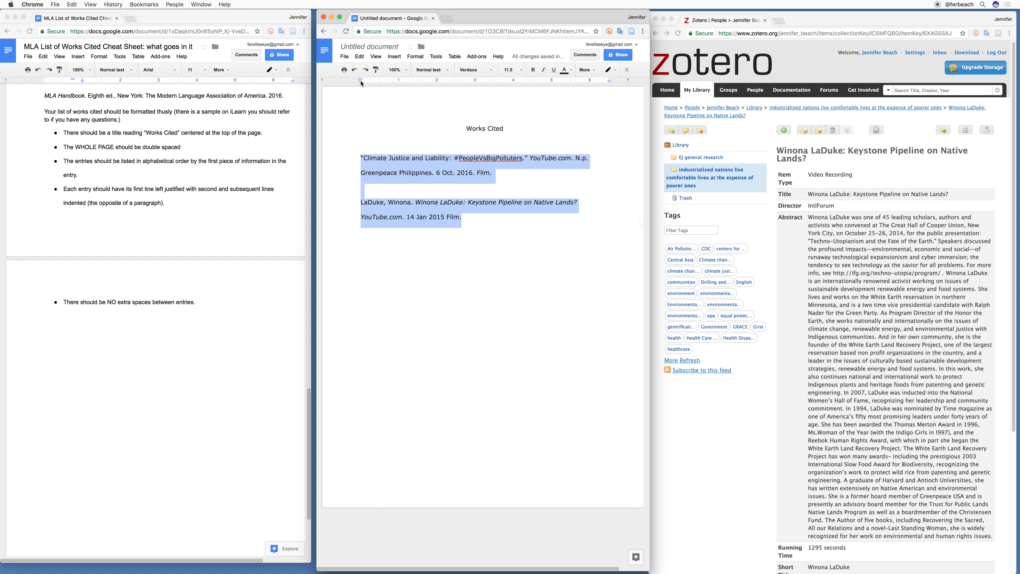
mouse_move(362, 84)
mouse_down()
mouse_move(381, 83)
mouse_move(362, 83)
mouse_up()
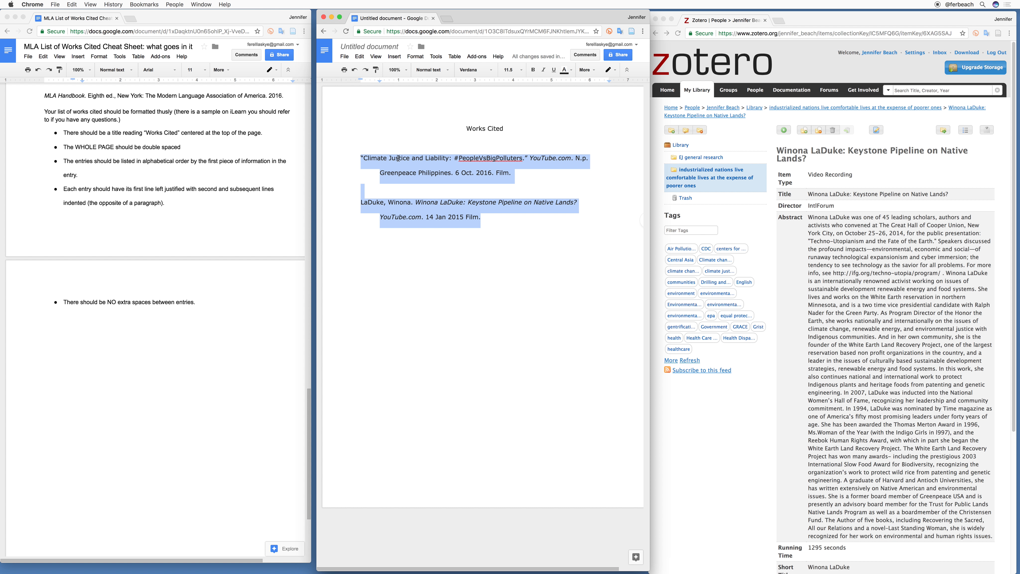
click(402, 193)
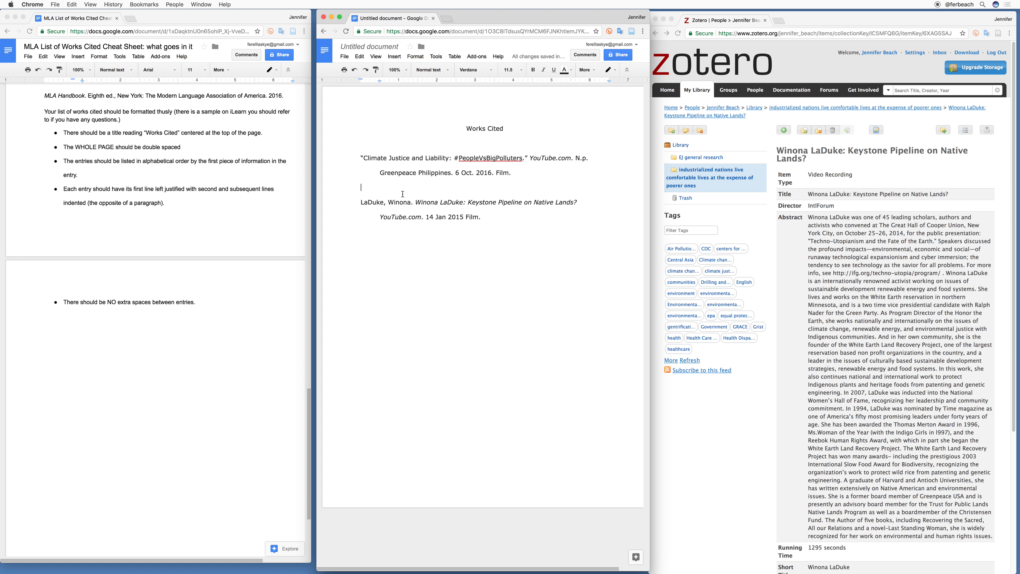
key(BackSpace)
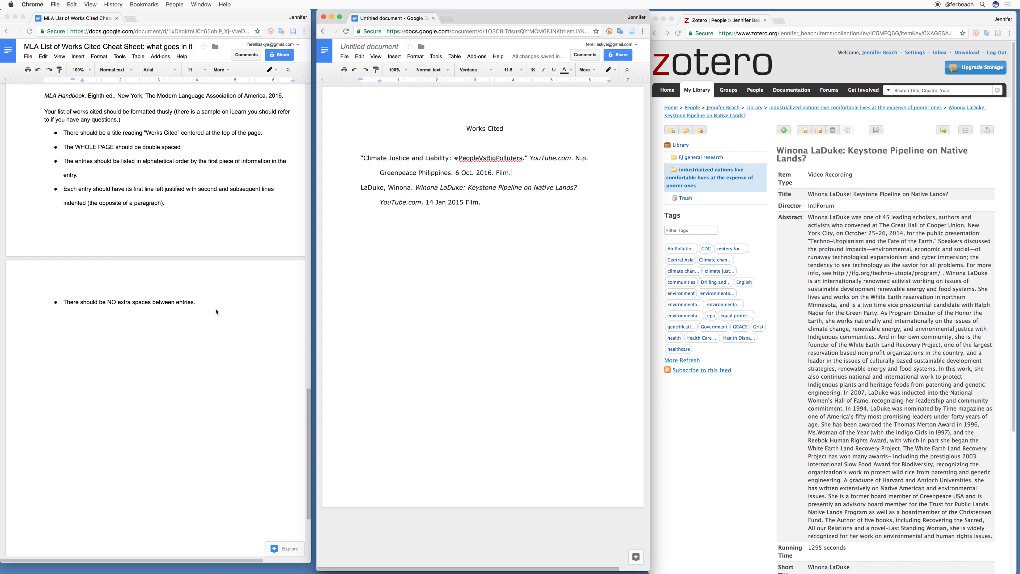
Step: Append to the cheat sheet's end: "ALWAYS CUT AND PASTE YOUR LIST OF WORKS CITED TO THE END OF YOUR ESSAY DRAFT AS SOON AS YOU CAN."
click(208, 302)
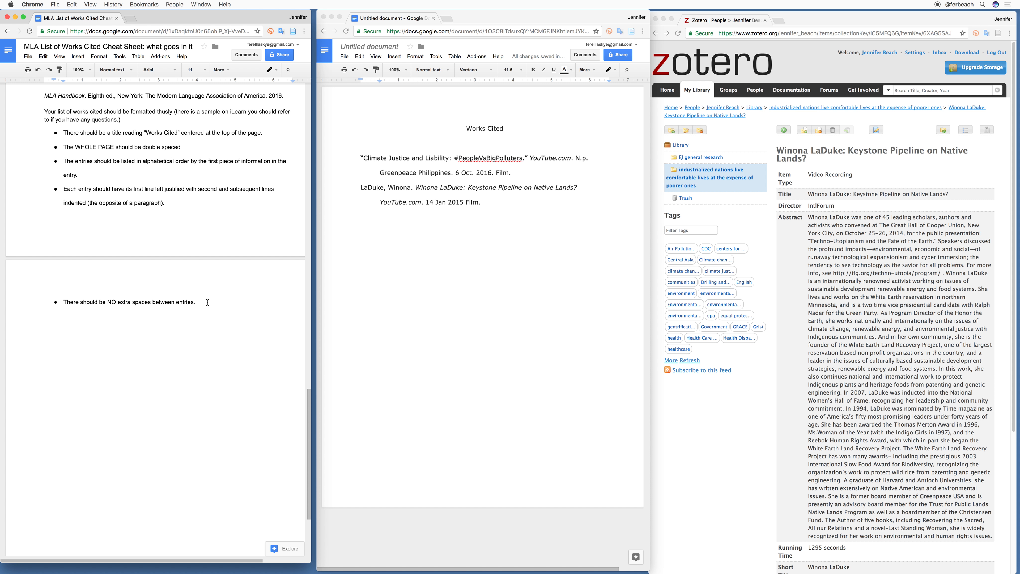
key(Return)
text(ALWAYS )
text(CUT AND PASTE Y)
text(OUR LIST OF WOR)
text(KS CITED )
text(TO THE BACK)
key(BackSpace)
key(BackSpace)
key(BackSpace)
key(BackSpace)
text(END OF YOUR)
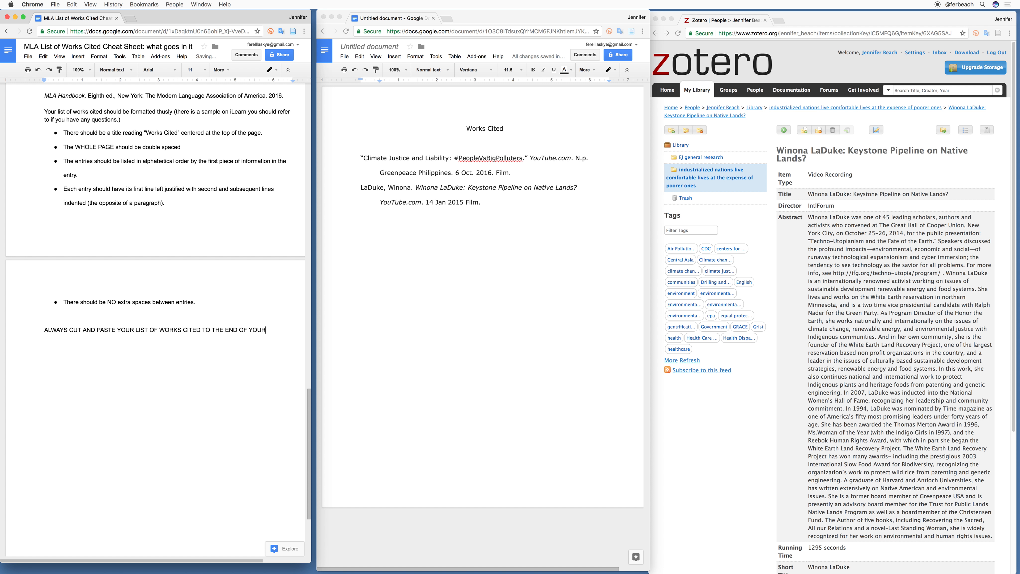
text( ESSAY DRAFT)
text( AS SPP)
text(OON AS YOU CAN.  )
Step: Add a paragraph: "I have seen many many students lose points on their essay because they forgot to attach the list of works cited they had prepared."
text(I have seen)
text( m)
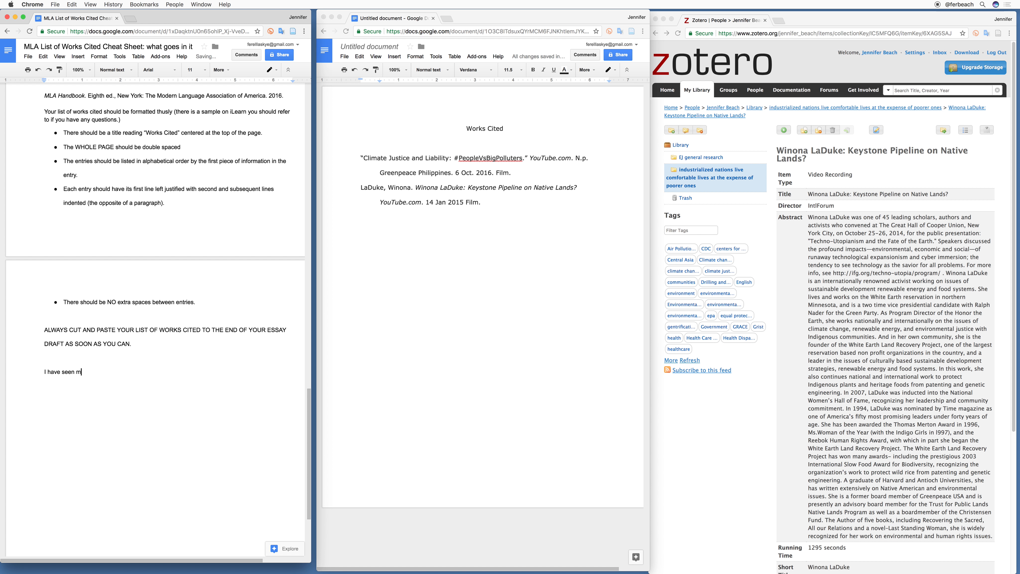
text(any many students loose points on their)
key(BackSpace)
key(BackSpace)
key(BackSpace)
key(BackSpace)
key(BackSpace)
key(BackSpace)
key(BackSpace)
key(BackSpace)
key(BackSpace)
key(BackSpace)
key(BackSpace)
key(BackSpace)
key(BackSpace)
key(BackSpace)
key(BackSpace)
key(BackSpace)
key(BackSpace)
key(BackSpace)
key(BackSpace)
text(se points ont)
key(BackSpace)
text(their essay becasue)
key(BackSpace)
key(BackSpace)
key(BackSpace)
text(use t)
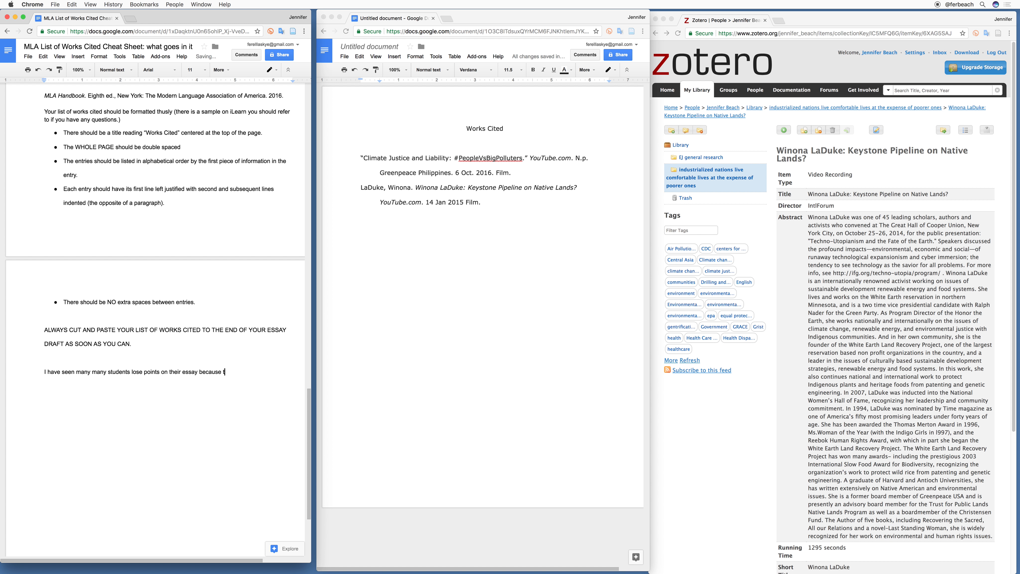
text(hey forgot to attach the list of works cited thy)
key(BackSpace)
text(ey had prepared.)
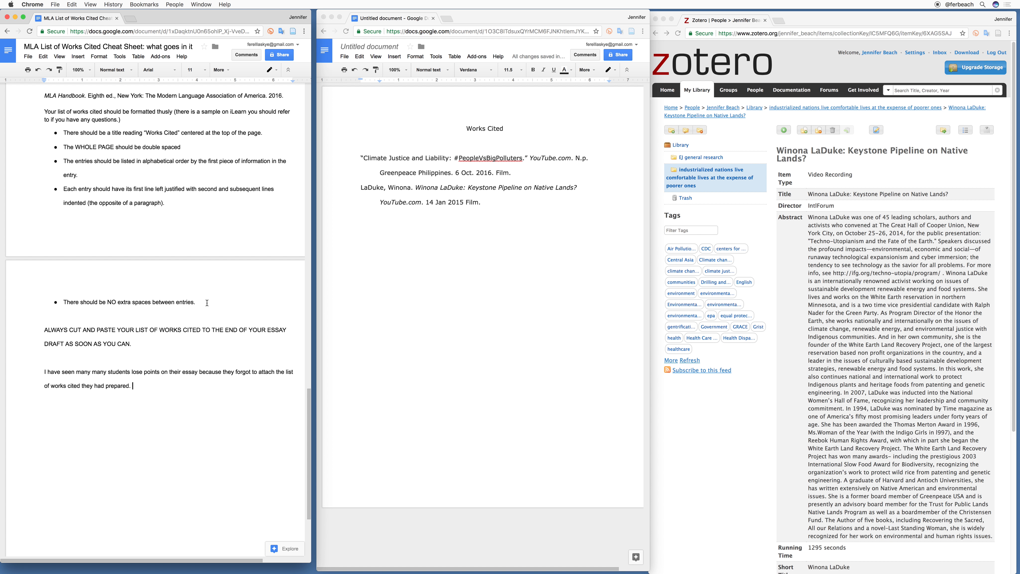
click(514, 371)
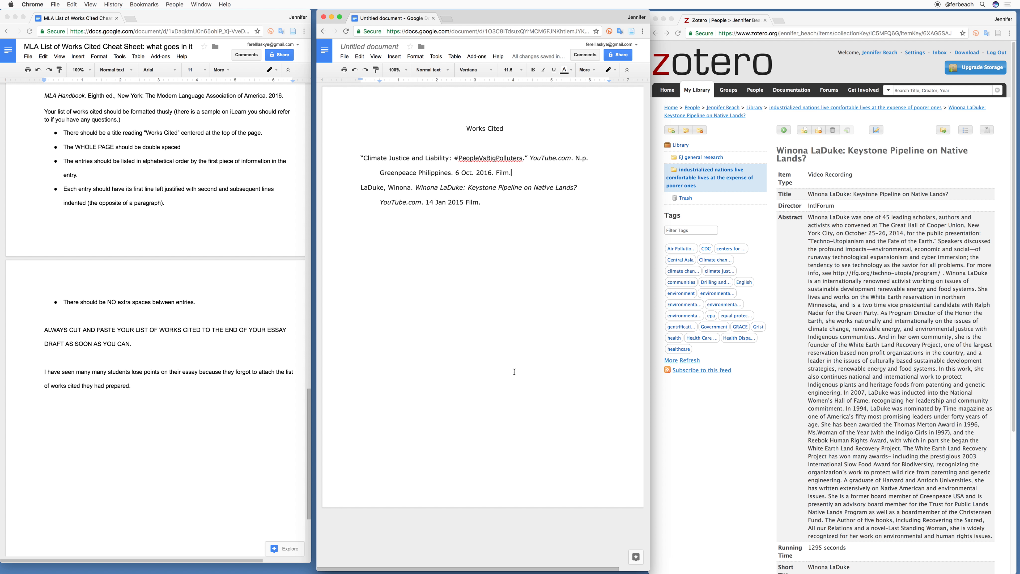